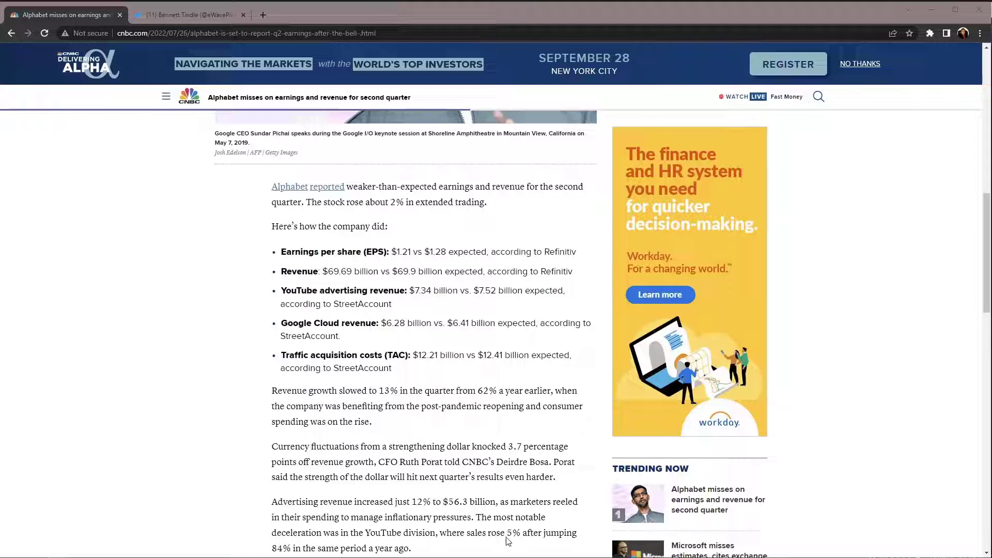
Step: Switch to the thinkorswim GOOGL chart, set it to the daily timeframe and examine the price action into July 2022
{"action": "left_click", "coordinate": [932, 10]}
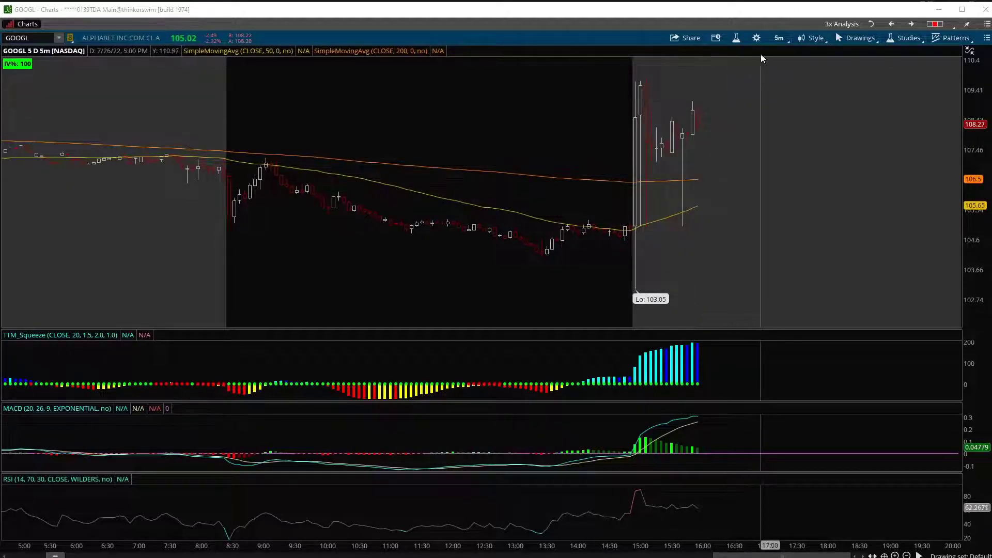
{"action": "left_click", "coordinate": [779, 42]}
{"action": "left_click", "coordinate": [784, 162]}
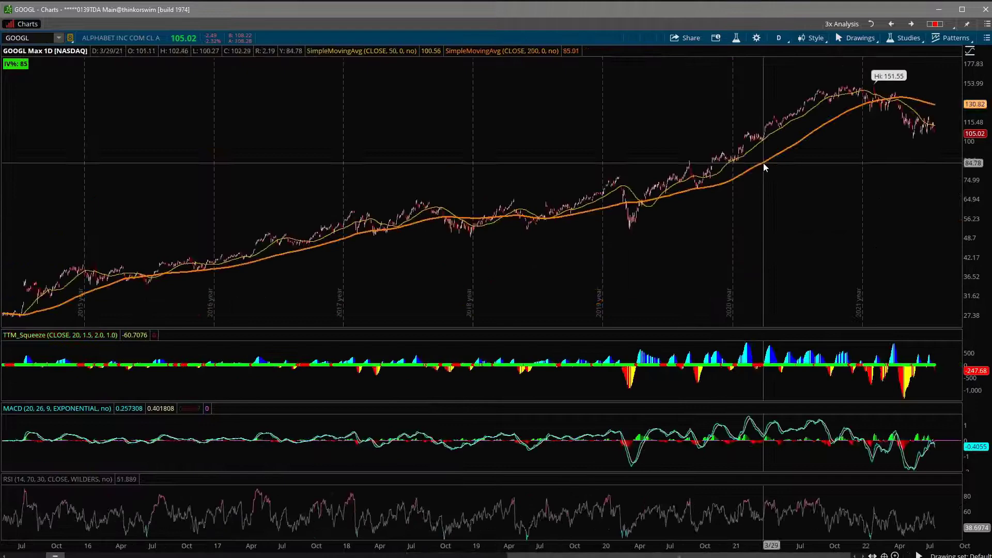
{"action": "left_click_drag", "start_coordinate": [735, 149], "coordinate": [959, 150]}
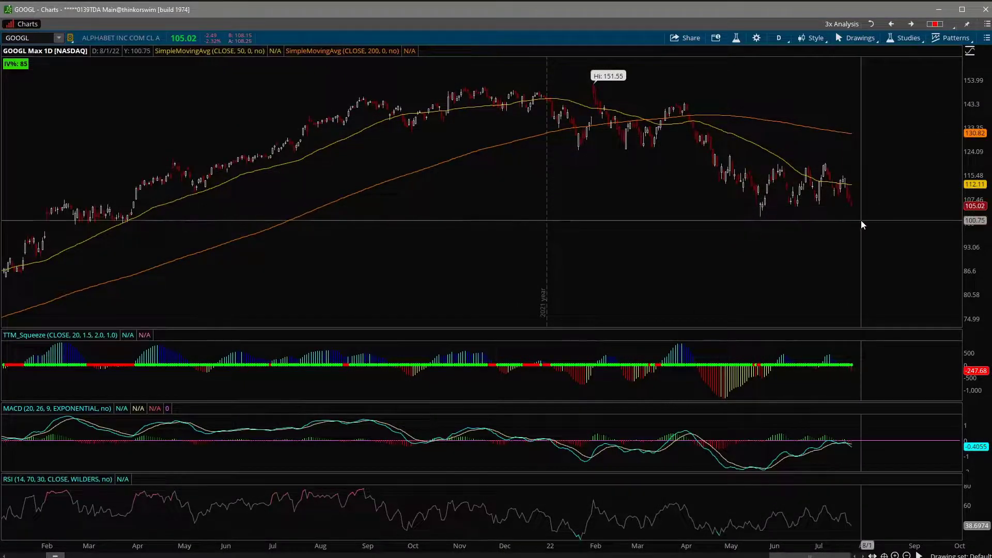
{"action": "left_click_drag", "start_coordinate": [483, 193], "coordinate": [959, 221]}
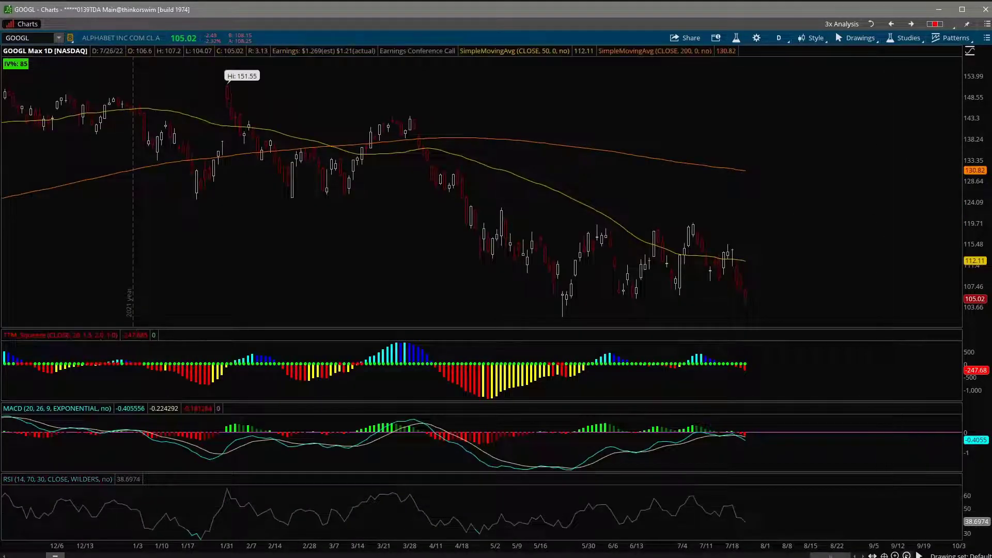
{"action": "left_click", "coordinate": [907, 555]}
{"action": "left_click_drag", "start_coordinate": [412, 267], "coordinate": [956, 269]}
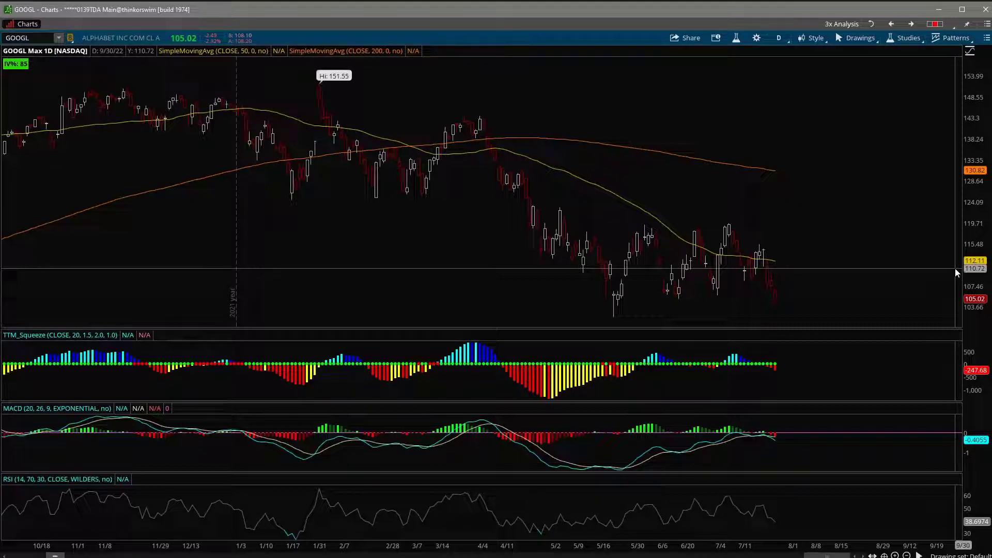
Step: Compare the two GOOGL wave-count images in the open Twitter post, then return to the MotiveWave Red Count chart
{"action": "left_click", "coordinate": [942, 11]}
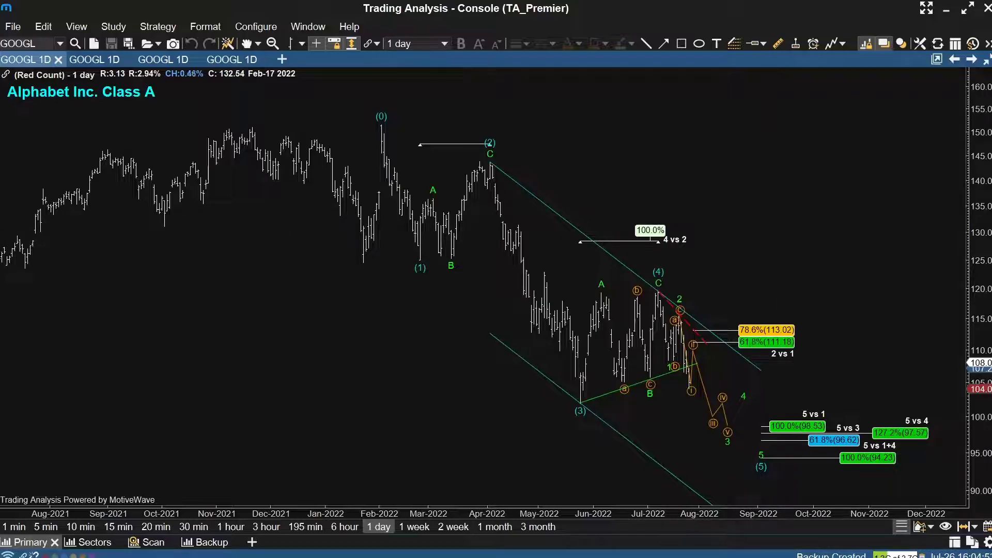
{"action": "key", "text": "alt+Tab"}
{"action": "left_click", "coordinate": [206, 15]}
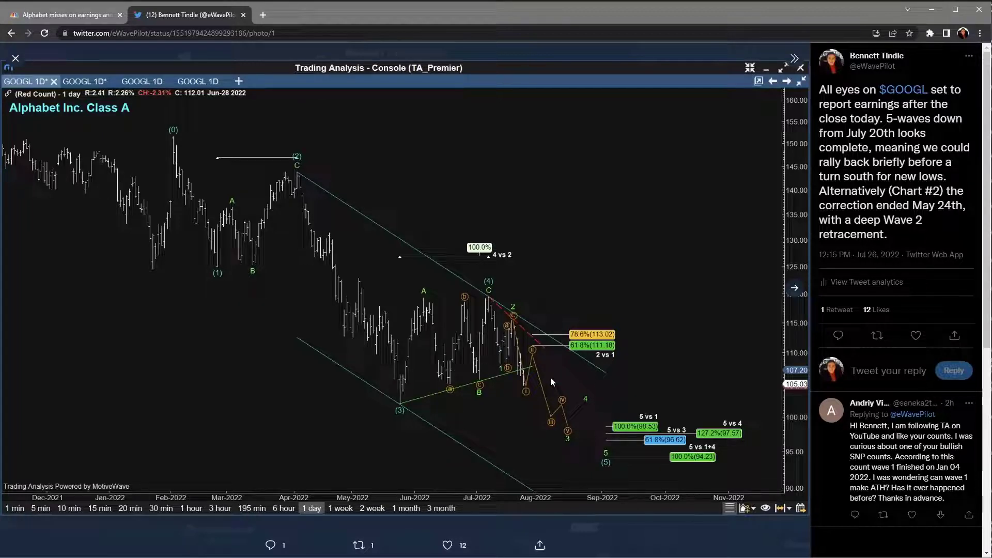
{"action": "left_click", "coordinate": [802, 289]}
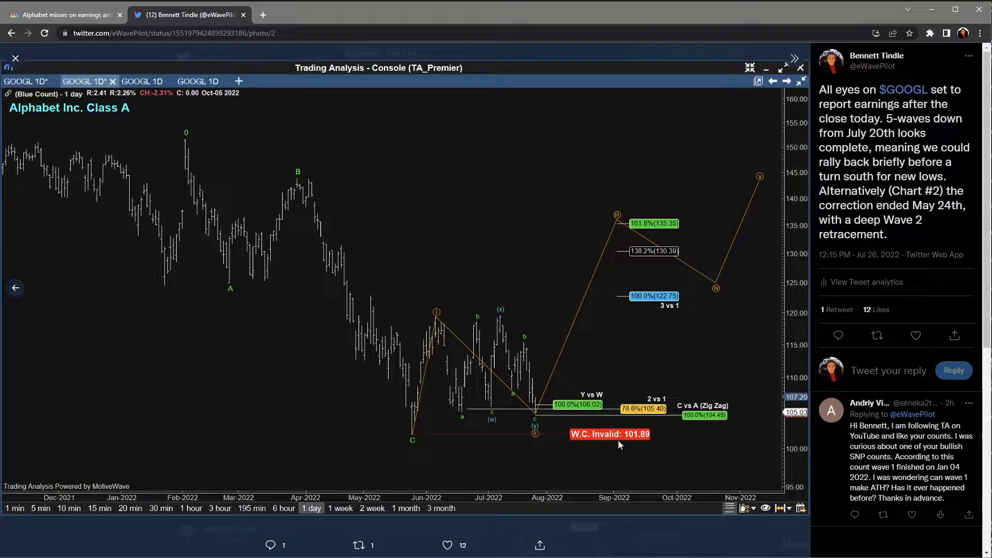
{"action": "left_click", "coordinate": [15, 288]}
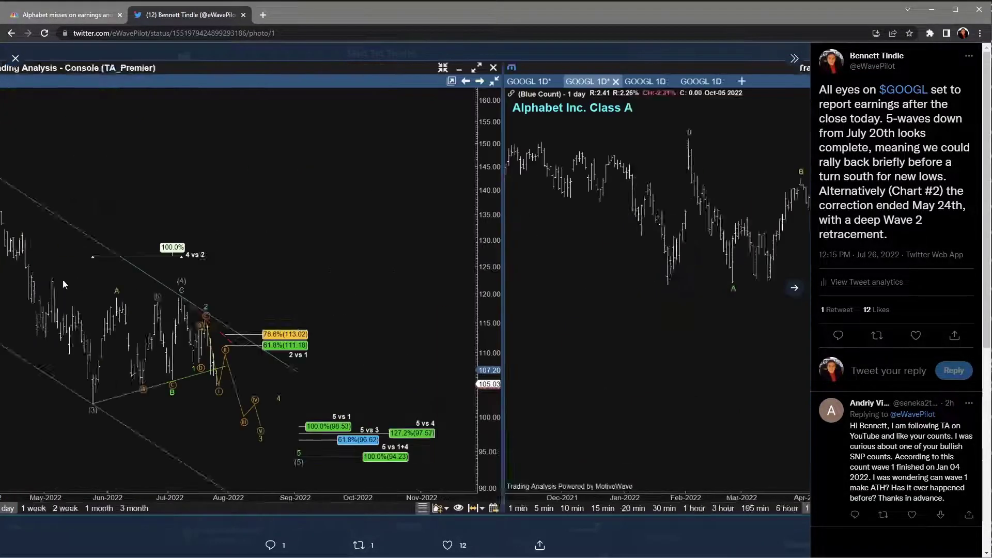
{"action": "left_click", "coordinate": [932, 10]}
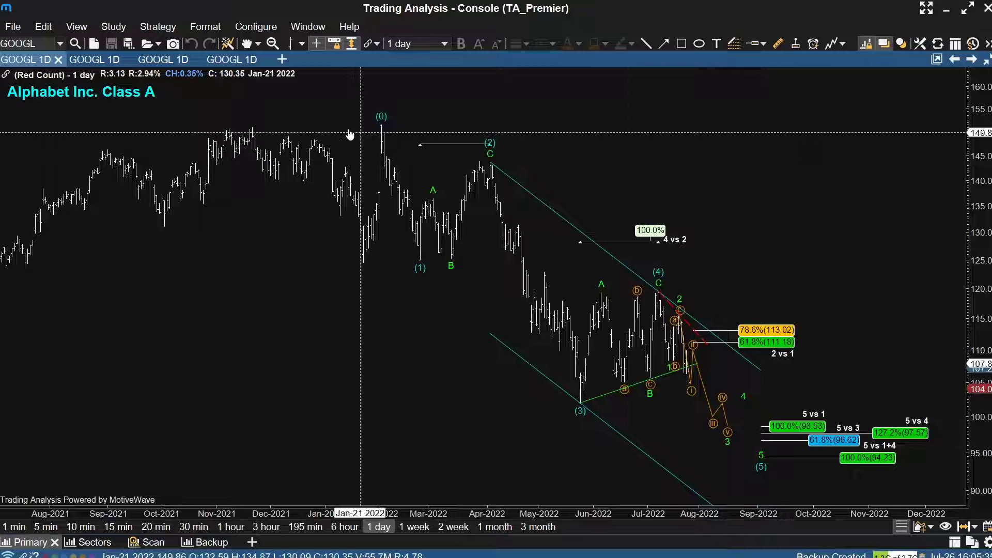
Step: Show the 3 vs 1 price projection on the (0)–(5) impulse, limit it to the 161.8% level and save the chart
{"action": "mouse_move", "coordinate": [383, 134]}
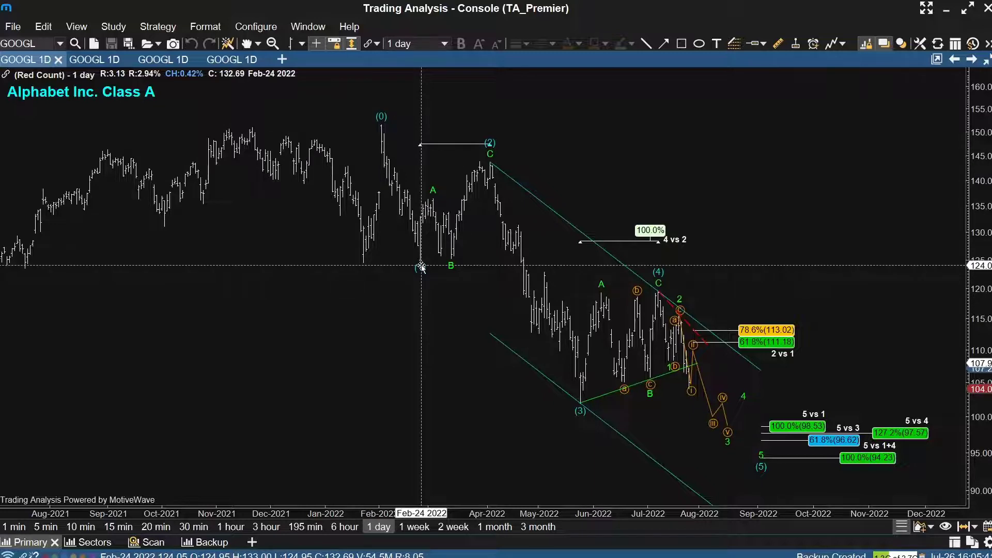
{"action": "mouse_move", "coordinate": [422, 267]}
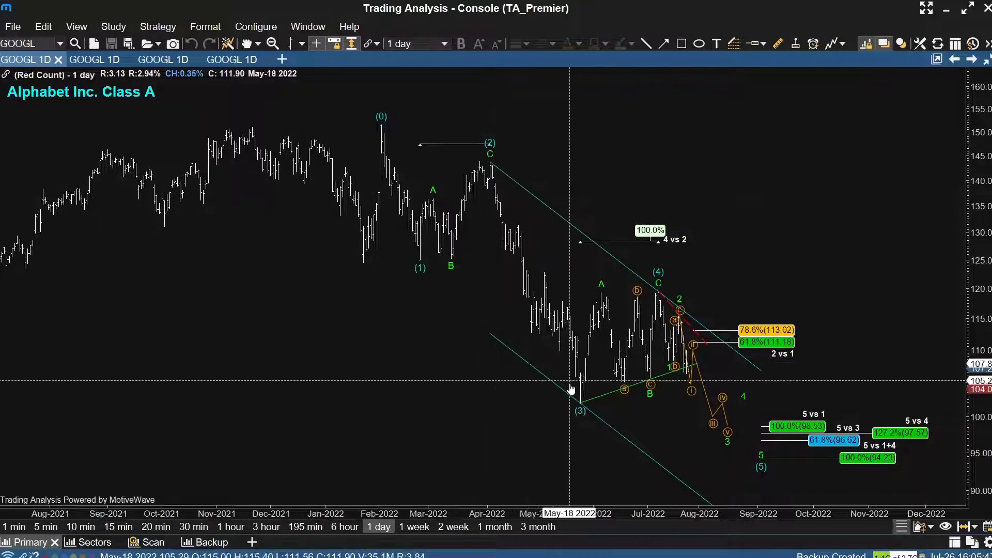
{"action": "left_click", "coordinate": [580, 412]}
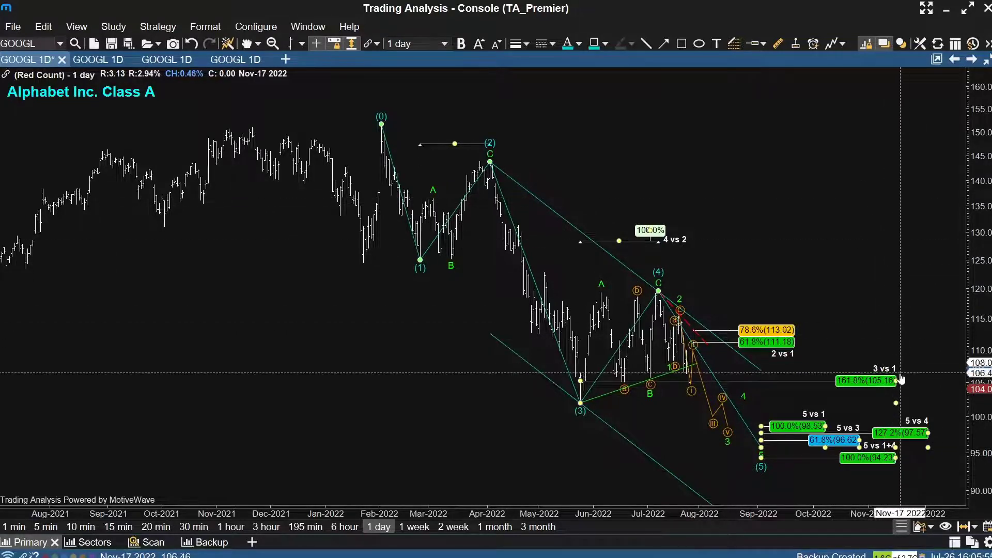
{"action": "left_click_drag", "start_coordinate": [898, 379], "coordinate": [909, 297]}
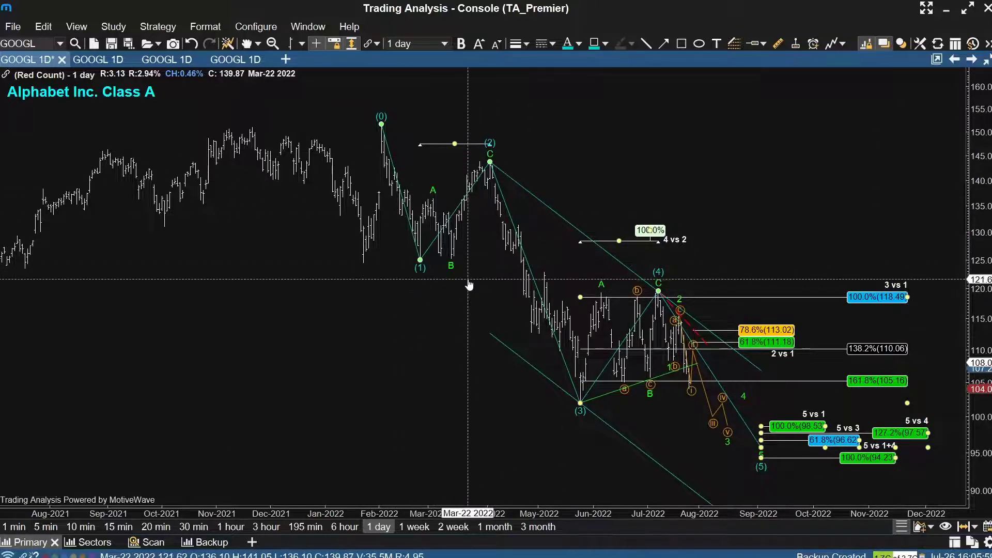
{"action": "mouse_move", "coordinate": [907, 404]}
{"action": "left_mouse_down"}
{"action": "mouse_move", "coordinate": [915, 437]}
{"action": "mouse_move", "coordinate": [948, 470]}
{"action": "mouse_move", "coordinate": [935, 421]}
{"action": "mouse_move", "coordinate": [919, 408]}
{"action": "left_mouse_up"}
{"action": "left_click_drag", "start_coordinate": [919, 297], "coordinate": [918, 353]}
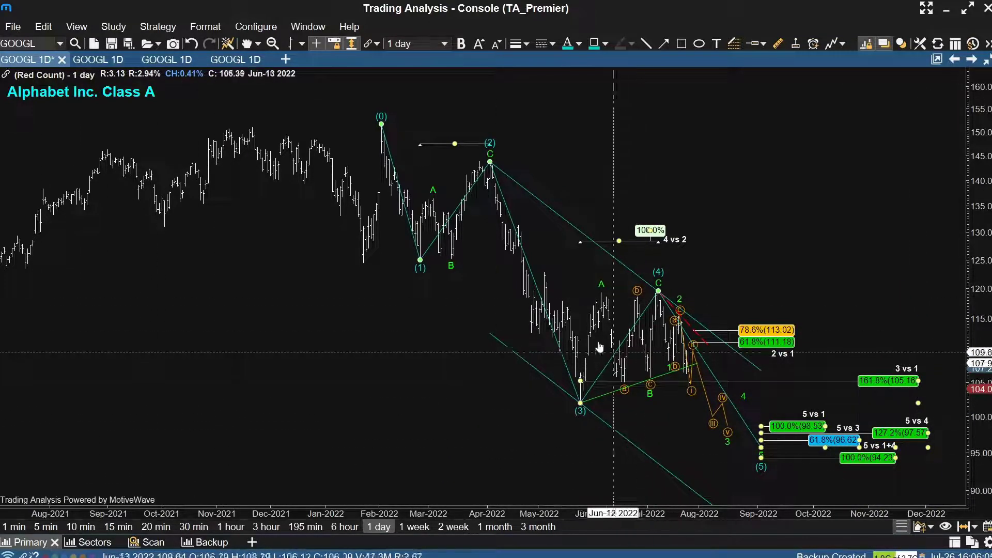
{"action": "left_click", "coordinate": [112, 44]}
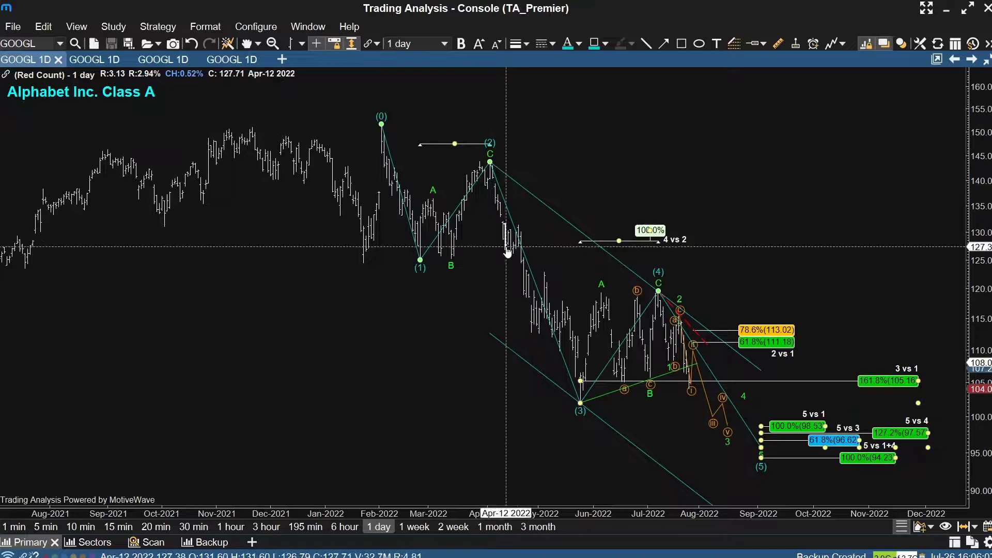
Step: Replace the impulse's 3 vs 1 projection with its 4 vs 2 price level and save the chart
{"action": "mouse_move", "coordinate": [508, 252]}
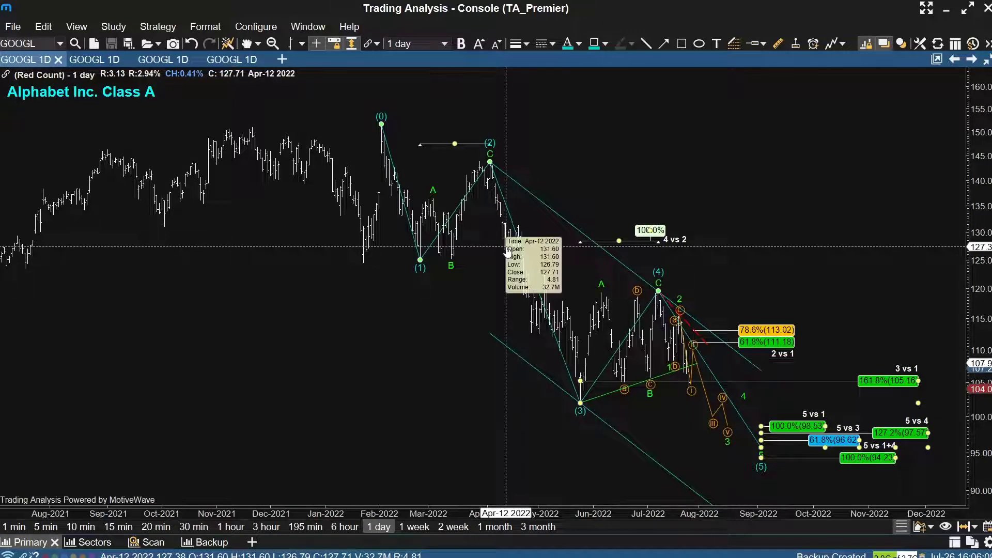
{"action": "key", "text": "3"}
{"action": "key", "text": "3"}
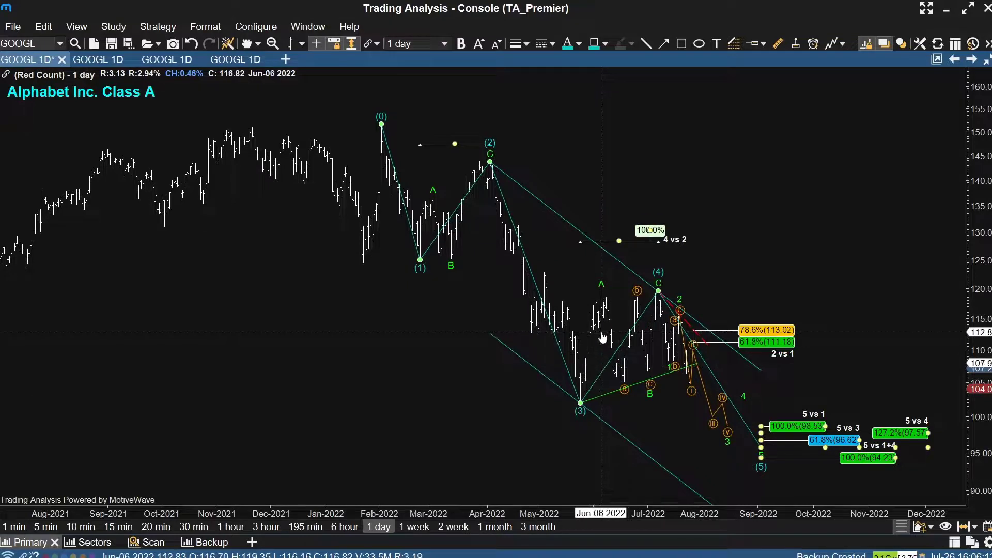
{"action": "key", "text": "4"}
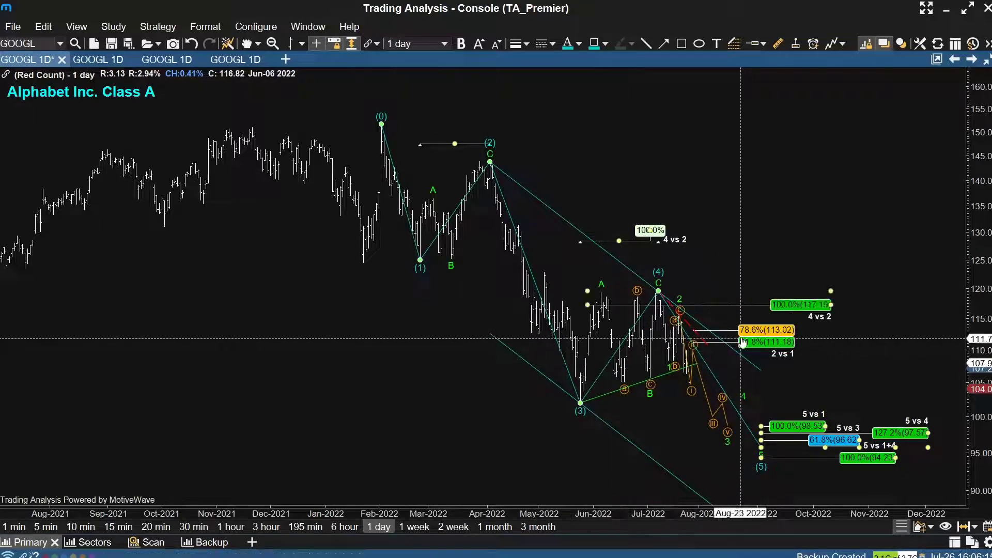
{"action": "left_click", "coordinate": [766, 277]}
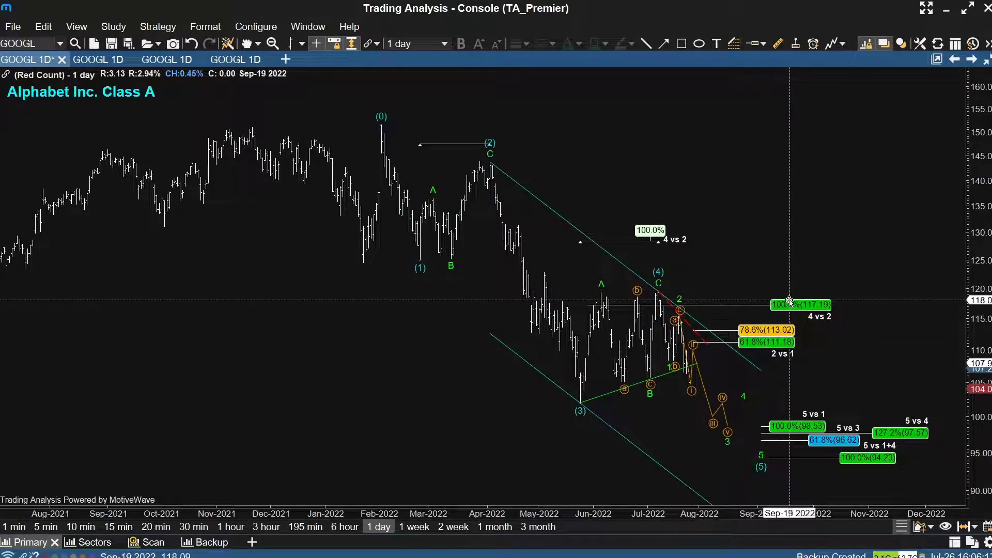
{"action": "mouse_move", "coordinate": [787, 306]}
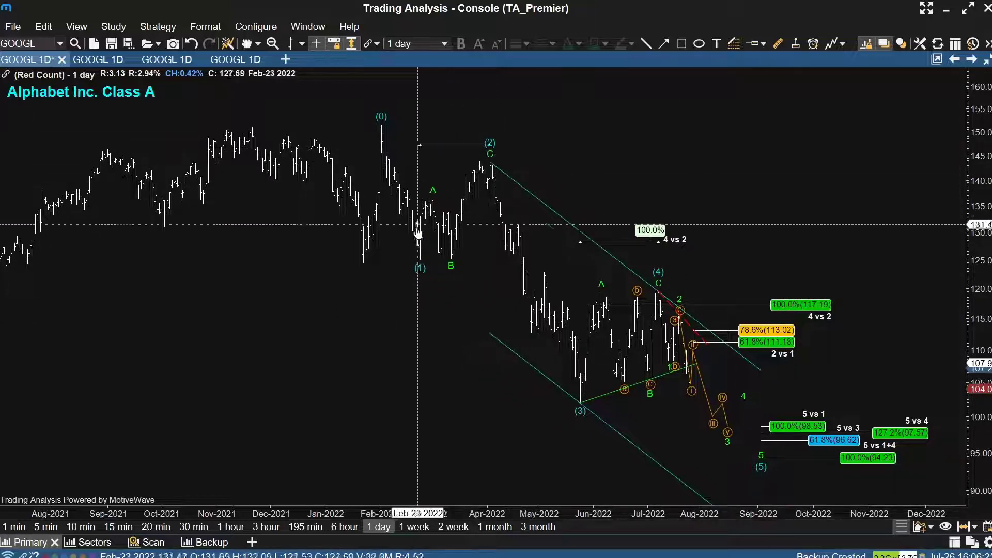
{"action": "mouse_move", "coordinate": [488, 152]}
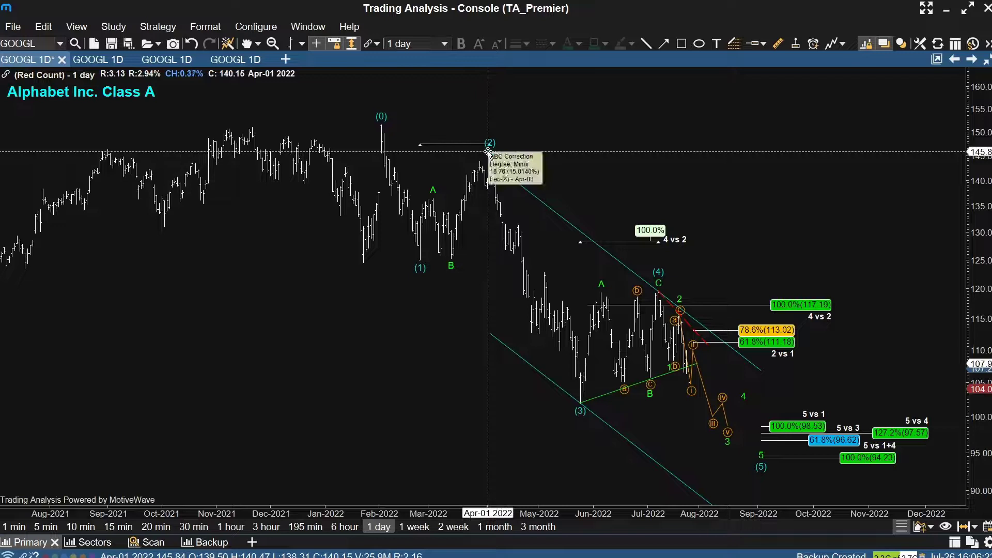
{"action": "key", "text": "ctrl+s"}
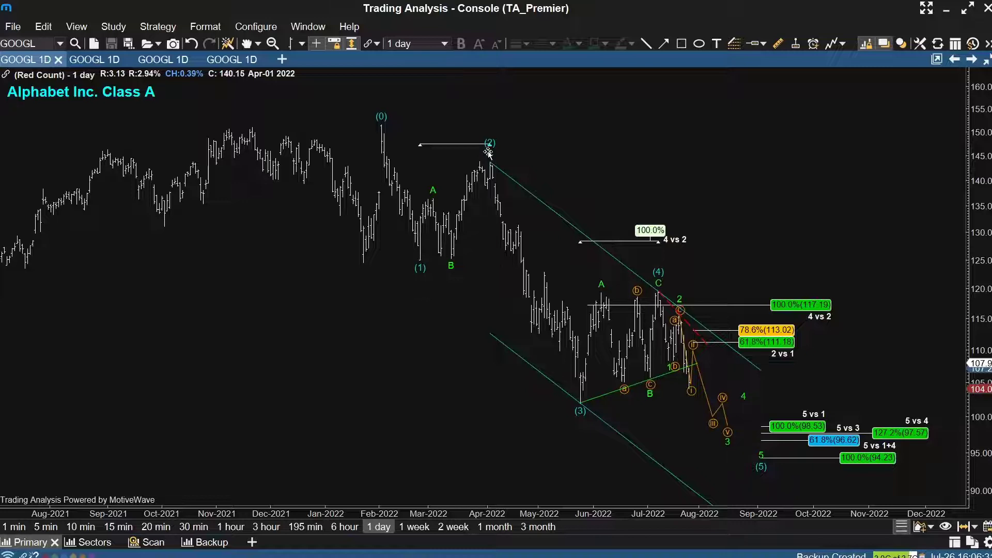
Step: Draw an arrow pointing to the start of the 4 vs 2 level and a green rectangle around the wave (2) correction
{"action": "left_click", "coordinate": [663, 45]}
{"action": "left_click_drag", "start_coordinate": [564, 264], "coordinate": [584, 295]}
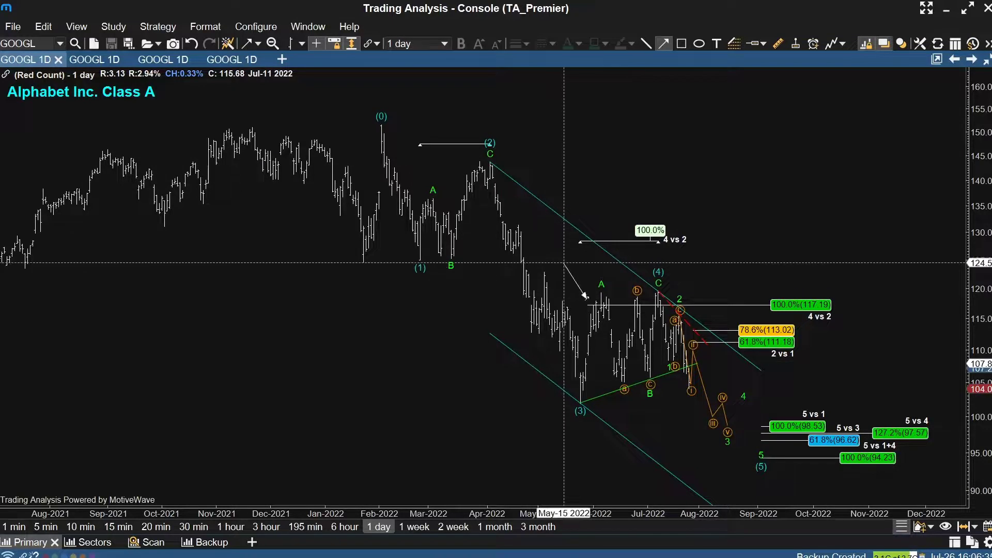
{"action": "left_click_drag", "start_coordinate": [407, 155], "coordinate": [494, 267]}
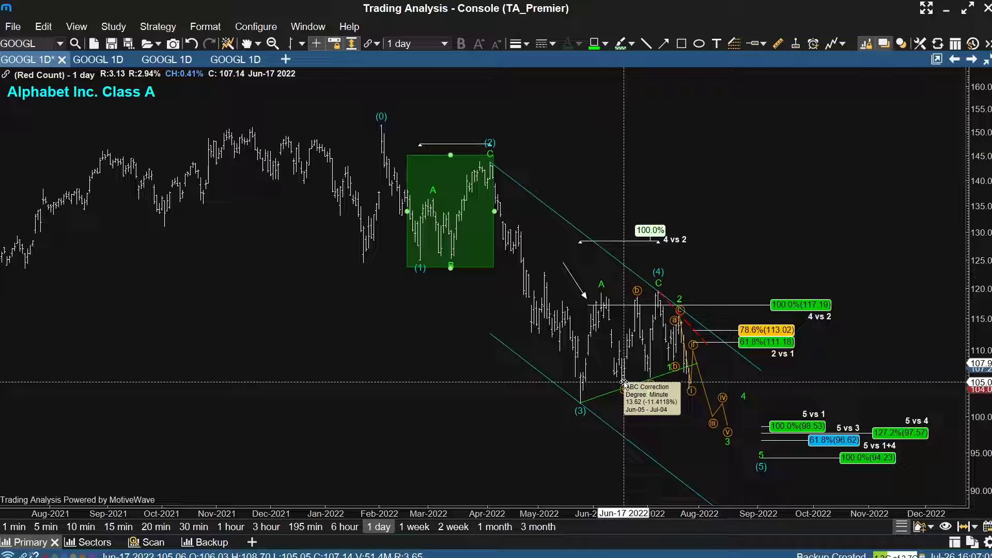
Step: Mark the wave (3) low with a 101.89 price label, enlarge its text and extend its line across the chart
{"action": "left_click", "coordinate": [752, 42]}
{"action": "left_click", "coordinate": [810, 126]}
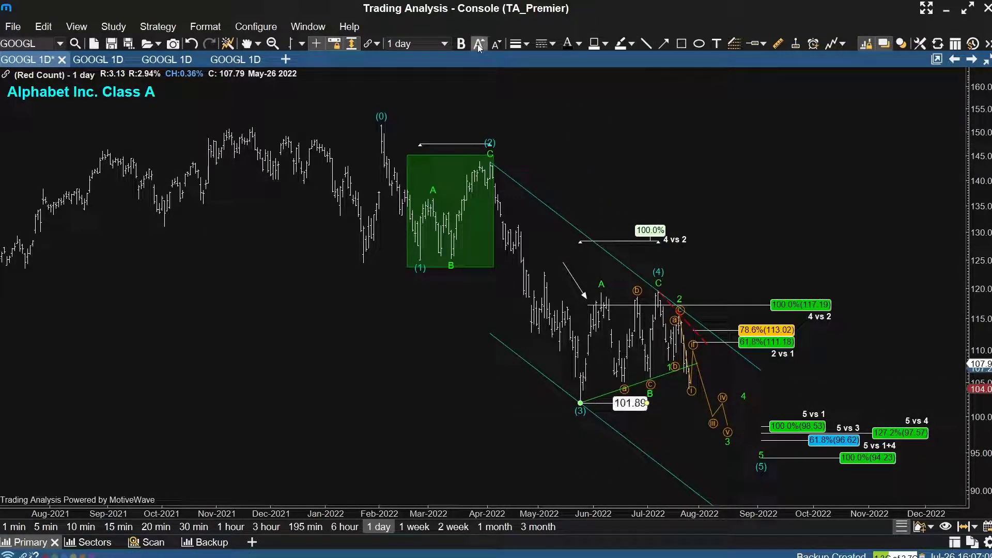
{"action": "right_click", "coordinate": [632, 405]}
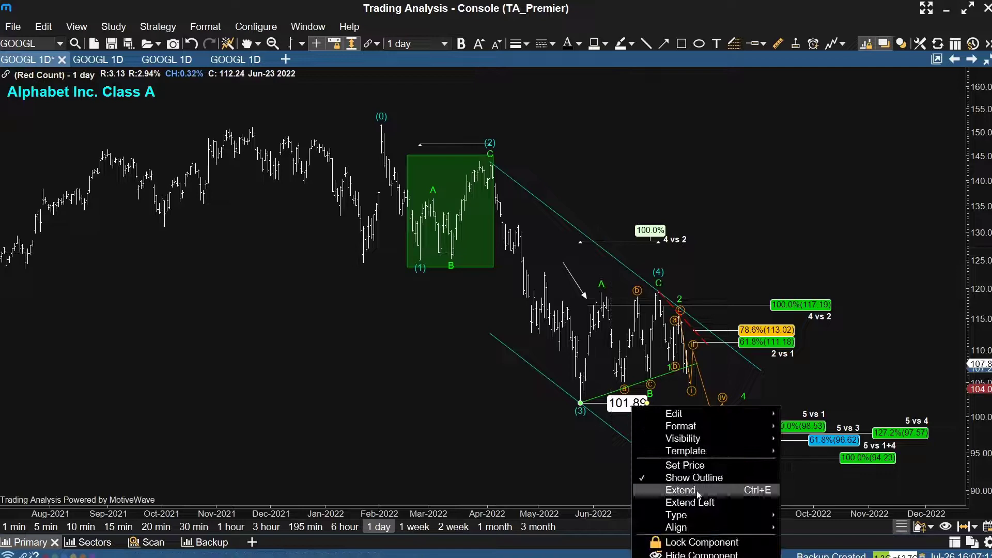
{"action": "left_click", "coordinate": [696, 491]}
{"action": "left_click_drag", "start_coordinate": [412, 406], "coordinate": [390, 406]}
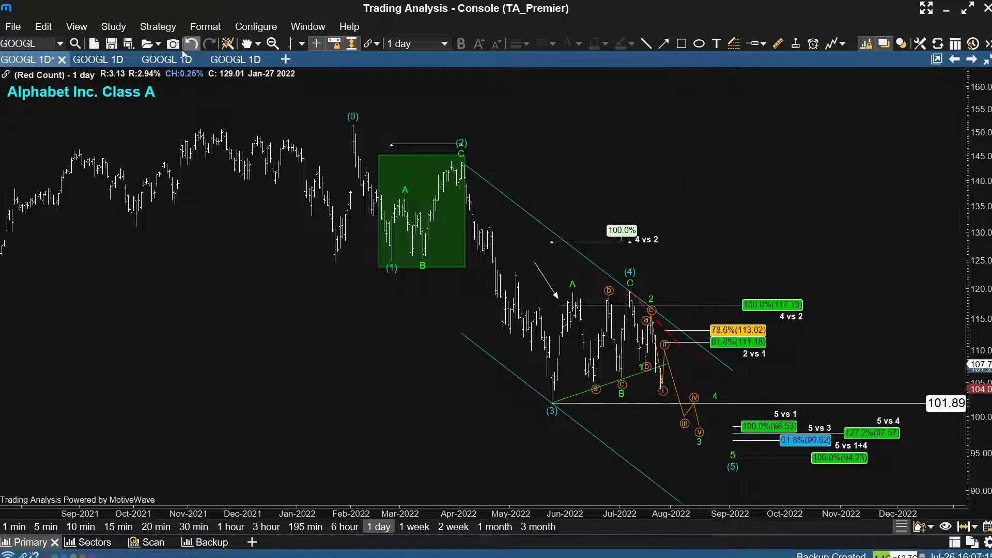
Step: Open the Blue Count daily GOOGL chart and examine its bullish wave projection from December 2021 onward
{"action": "left_click", "coordinate": [96, 58]}
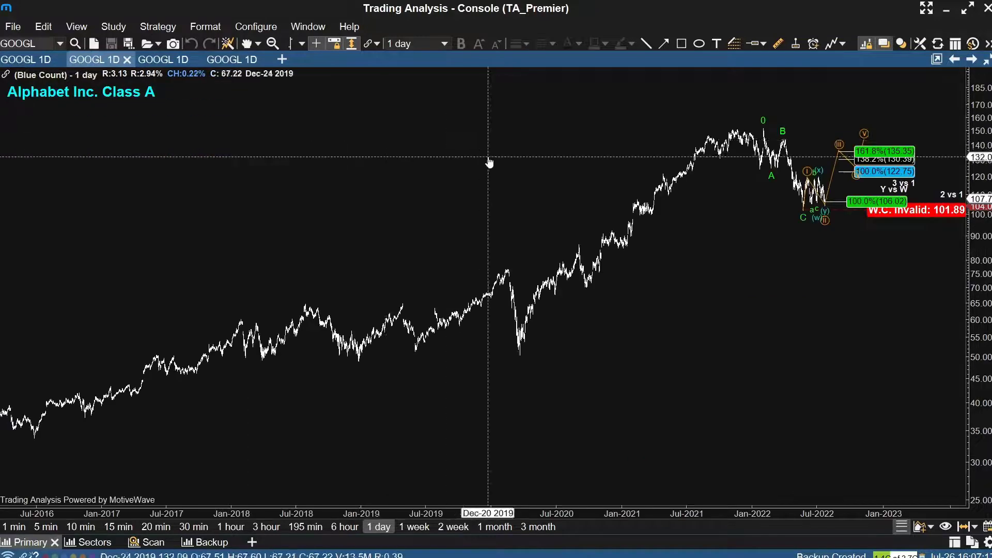
{"action": "scroll", "coordinate": [489, 162], "scroll_direction": "up", "scroll_amount": 6}
{"action": "left_click_drag", "start_coordinate": [682, 149], "coordinate": [655, 152]}
{"action": "scroll", "coordinate": [559, 149], "scroll_direction": "up", "scroll_amount": 3}
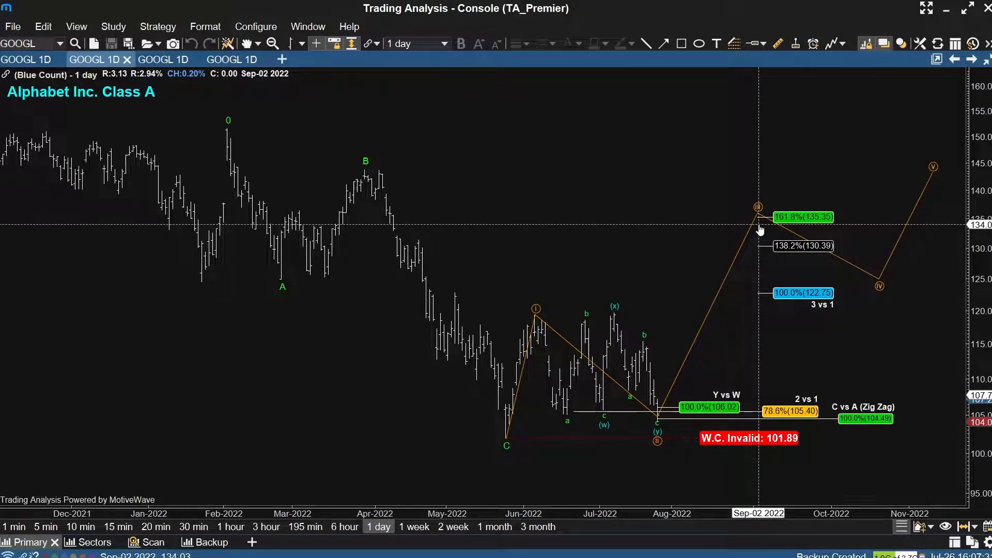
Step: Return to the Red Count daily chart and draw a yellow ellipse around the wave (4) price action
{"action": "left_click", "coordinate": [39, 61]}
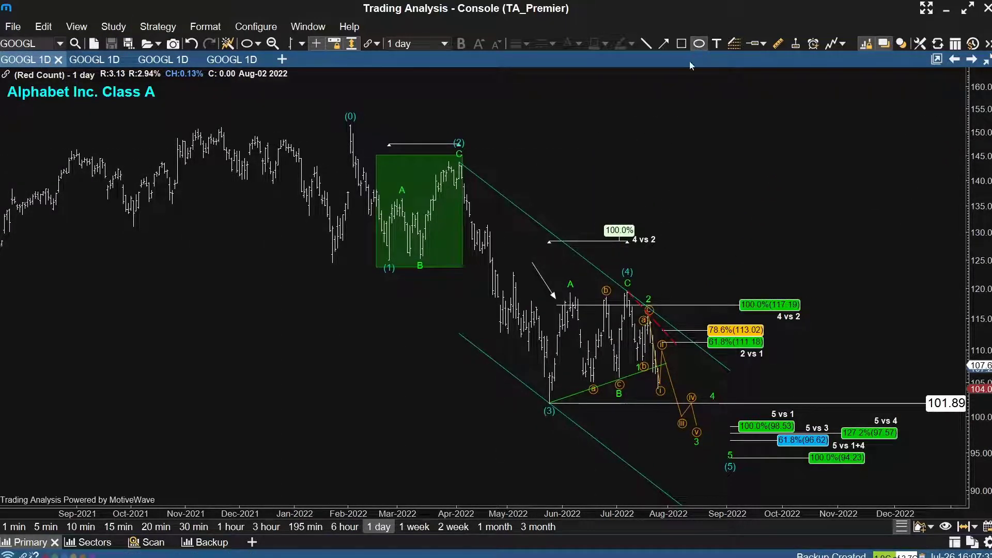
{"action": "mouse_move", "coordinate": [543, 254]}
{"action": "left_mouse_down"}
{"action": "mouse_move", "coordinate": [751, 441]}
{"action": "mouse_move", "coordinate": [705, 416]}
{"action": "left_mouse_up"}
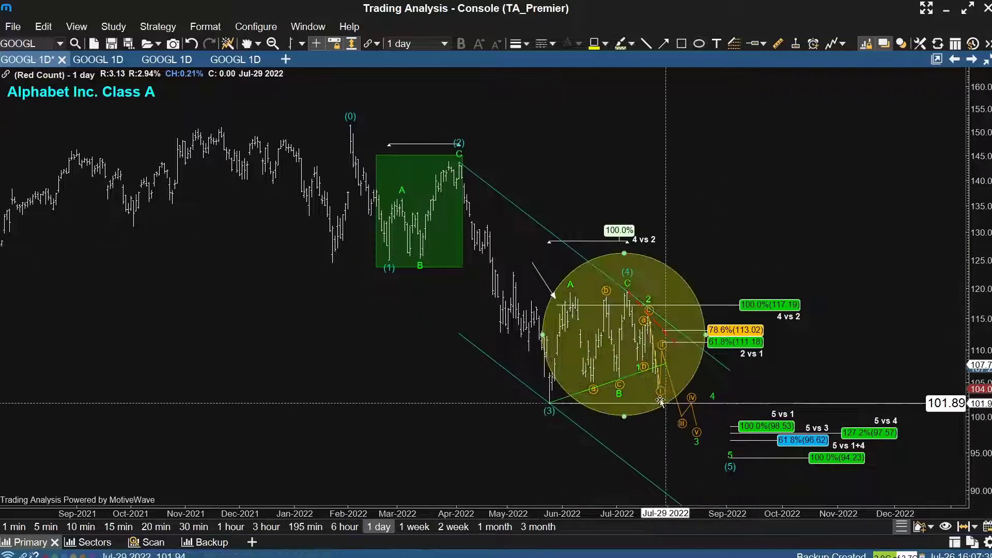
Step: Switch to the 30 min Red Count chart, frame the May to August 2022 waves and delete the ellipse highlight
{"action": "left_click", "coordinate": [972, 60]}
{"action": "left_click_drag", "start_coordinate": [829, 173], "coordinate": [726, 169]}
{"action": "scroll", "coordinate": [726, 168], "scroll_direction": "up", "scroll_amount": 3}
{"action": "key", "text": "Delete"}
{"action": "left_click_drag", "start_coordinate": [718, 126], "coordinate": [783, 134]}
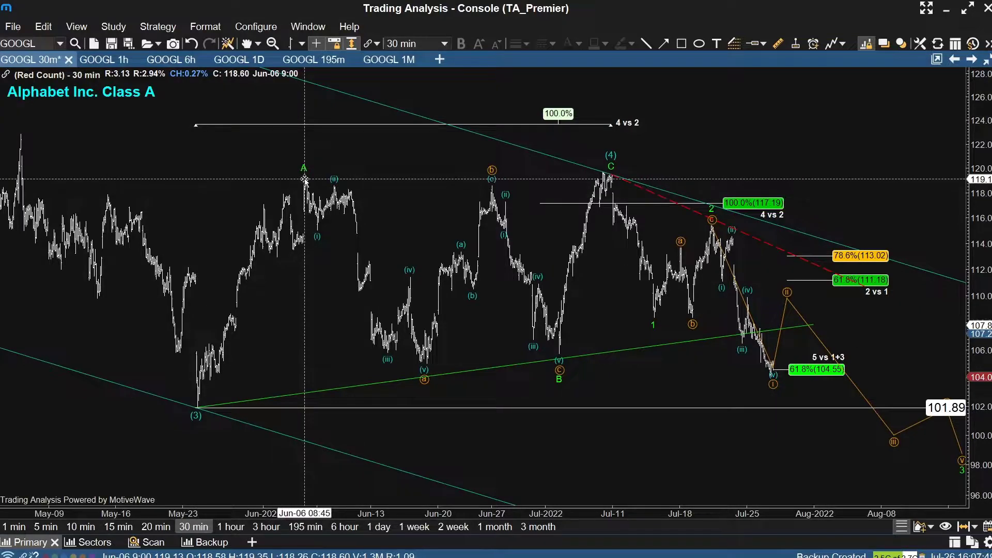
Step: Select the wave (4) ABC correction to show its legs, and remove the 4 vs 2 price level from the larger impulse
{"action": "left_click", "coordinate": [560, 377]}
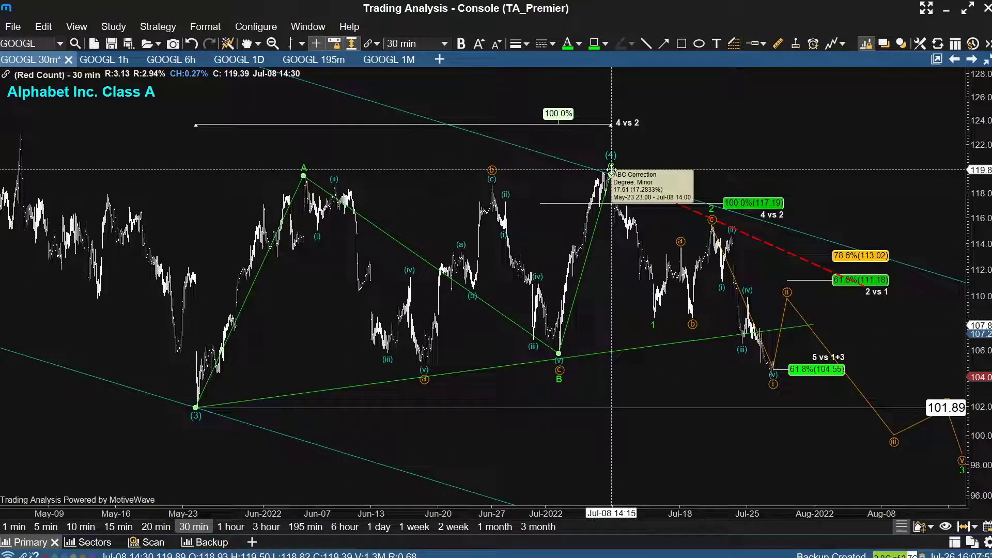
{"action": "left_click", "coordinate": [666, 161]}
{"action": "left_click_drag", "start_coordinate": [735, 162], "coordinate": [724, 161]}
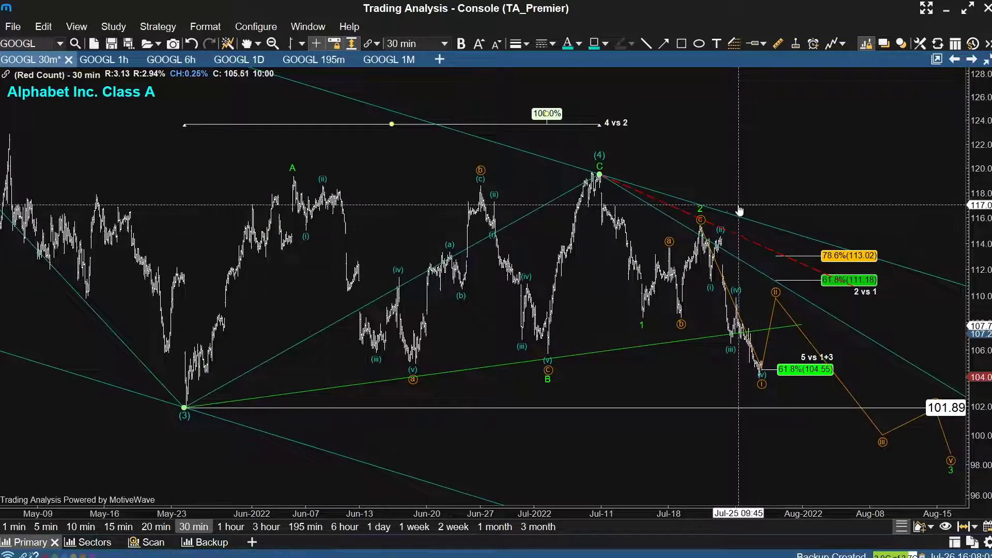
Step: Select the green impulse running down from wave (4) and display the 61.8% level of its 2 vs 1 retracement at wave 2
{"action": "left_click", "coordinate": [713, 168]}
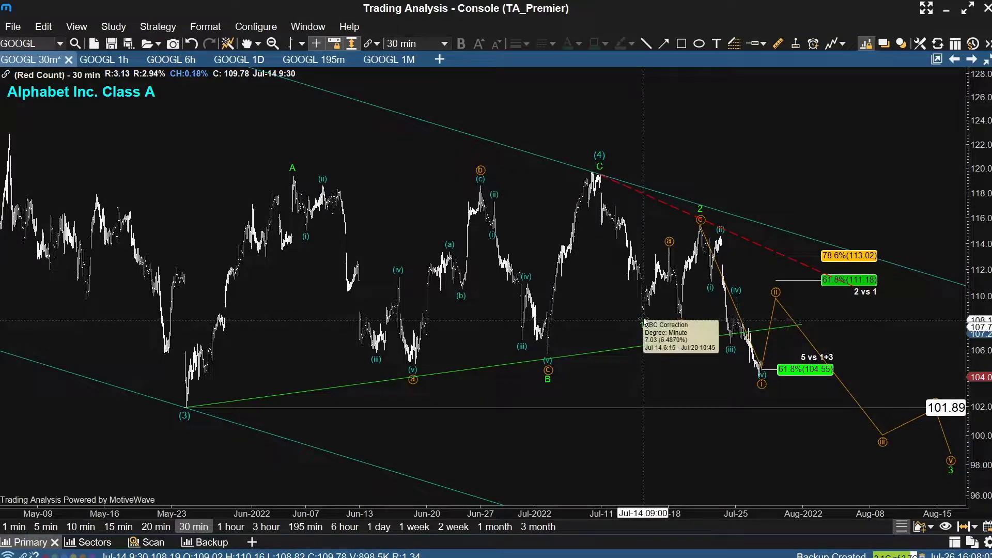
{"action": "left_click", "coordinate": [701, 232]}
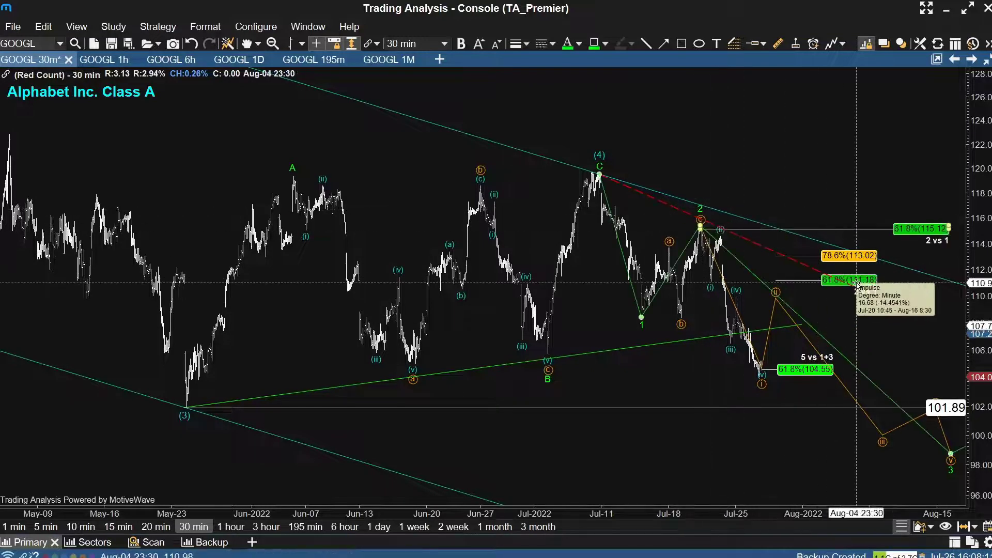
{"action": "left_click_drag", "start_coordinate": [948, 229], "coordinate": [944, 345]}
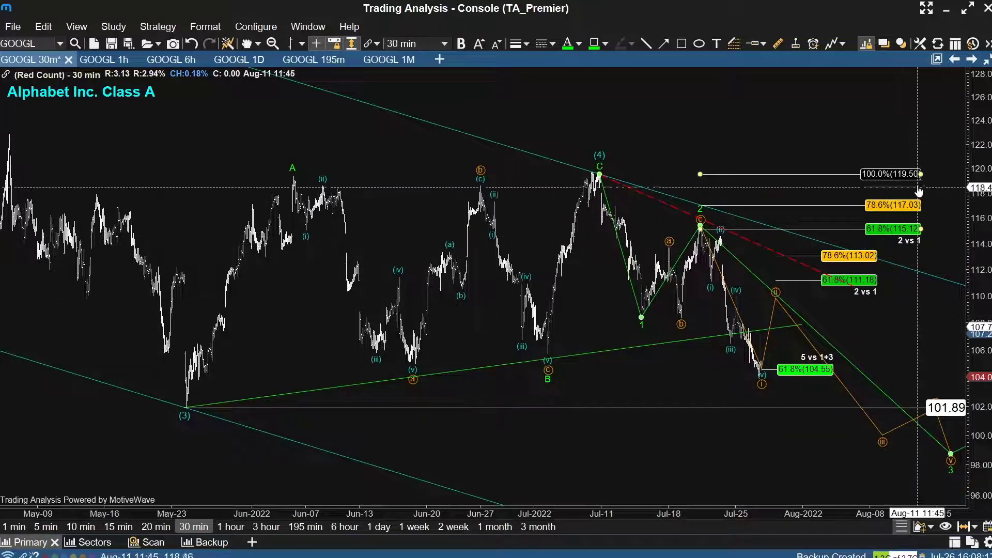
Step: Highlight the decline from wave 2 to circled wave i with a green rectangle
{"action": "left_click", "coordinate": [681, 45]}
{"action": "left_click_drag", "start_coordinate": [694, 226], "coordinate": [767, 377]}
{"action": "scroll", "coordinate": [848, 208], "scroll_direction": "up", "scroll_amount": 5}
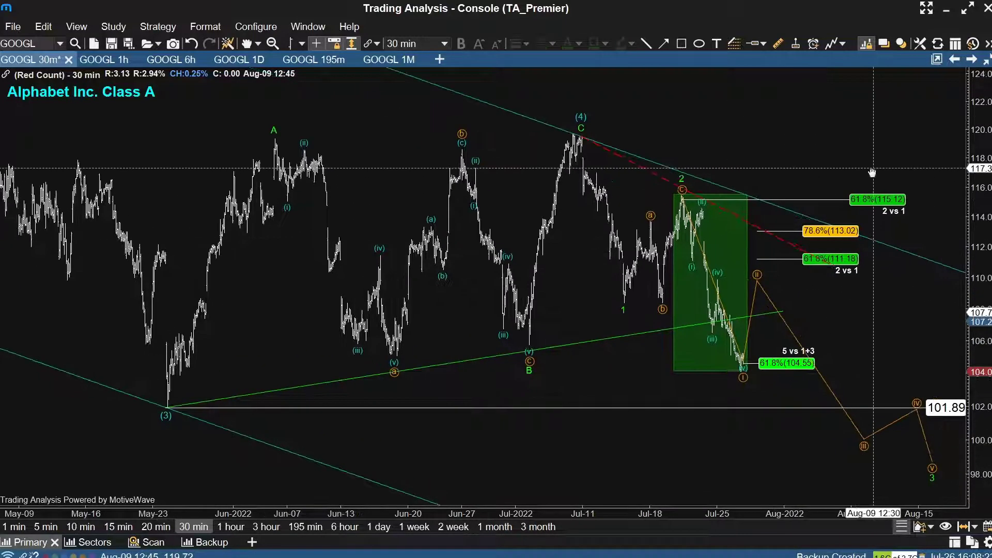
Step: Move the end of circled wave i to the July 26 low and remove the 100% level from its 5 vs 1+3 targets
{"action": "scroll", "coordinate": [776, 175], "scroll_direction": "up", "scroll_amount": 5}
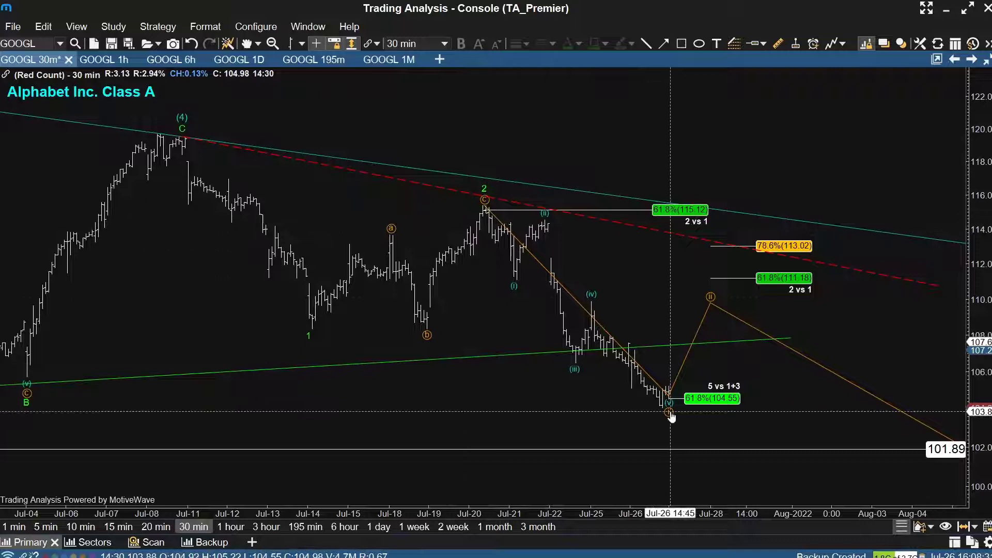
{"action": "left_click_drag", "start_coordinate": [668, 409], "coordinate": [687, 434]}
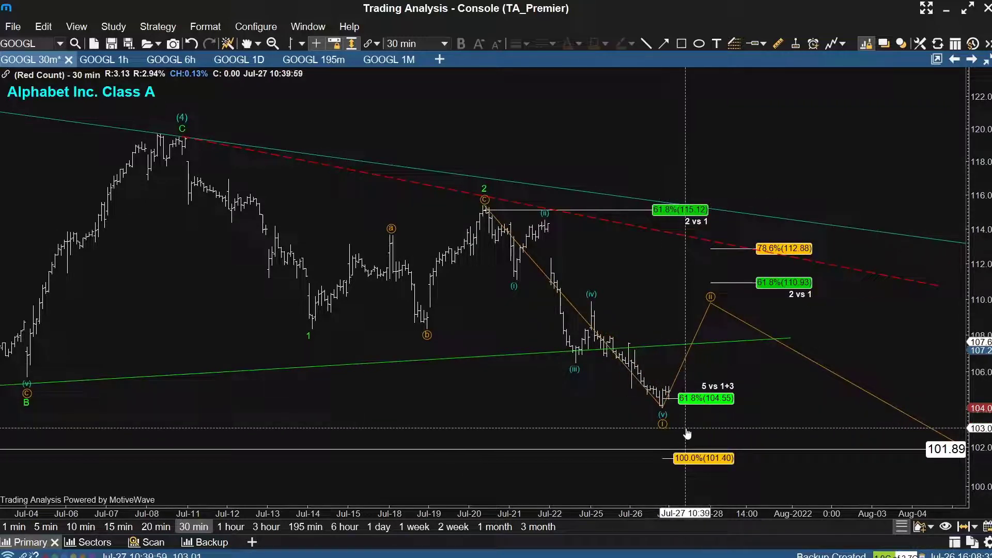
{"action": "left_click", "coordinate": [731, 458]}
{"action": "key", "text": "Delete"}
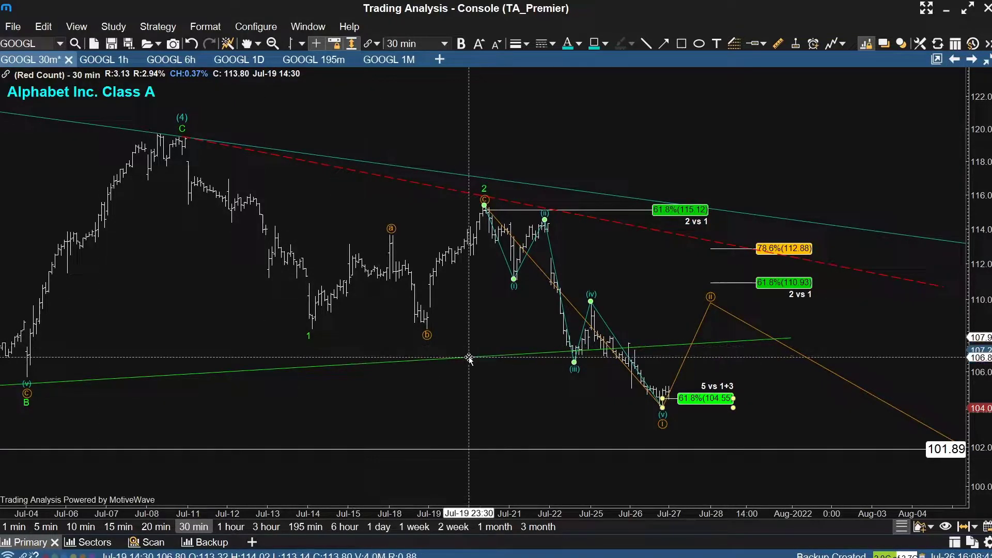
Step: Shift projected circled wave ii to about 109.10 on July 28 and extend its 2 vs 1 retracements to include the 38.2% level
{"action": "left_click_drag", "start_coordinate": [713, 304], "coordinate": [741, 316]}
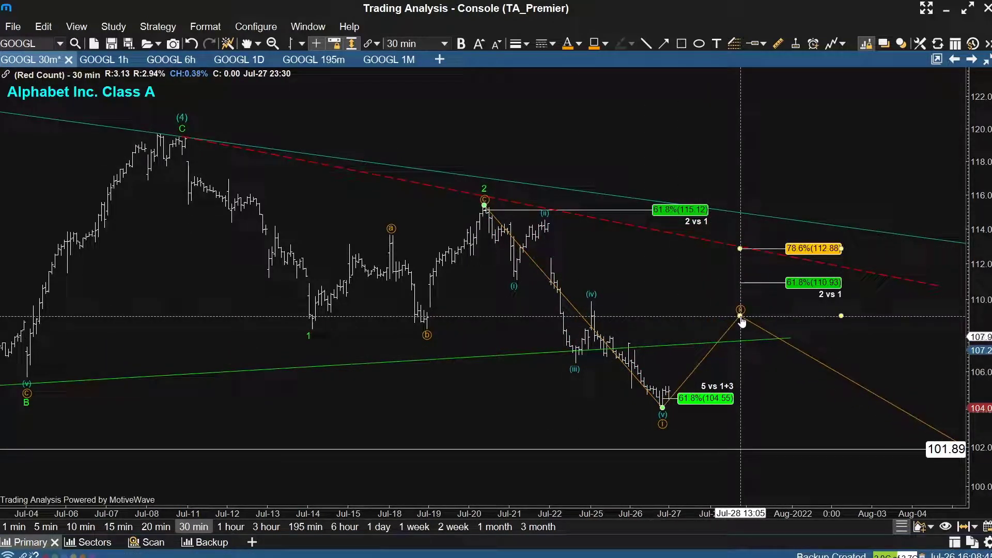
{"action": "left_click_drag", "start_coordinate": [841, 316], "coordinate": [838, 352]}
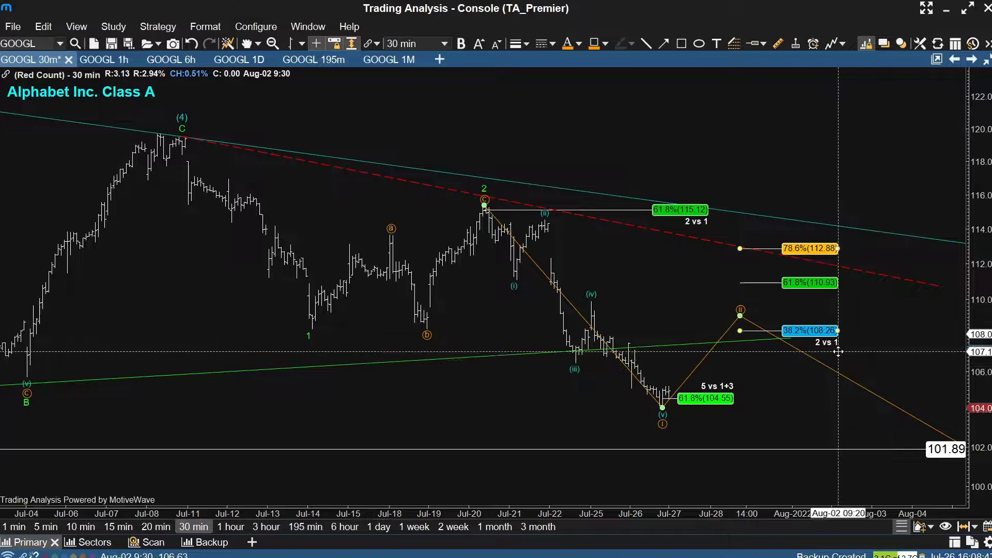
{"action": "scroll", "coordinate": [713, 327], "scroll_direction": "down", "scroll_amount": 5}
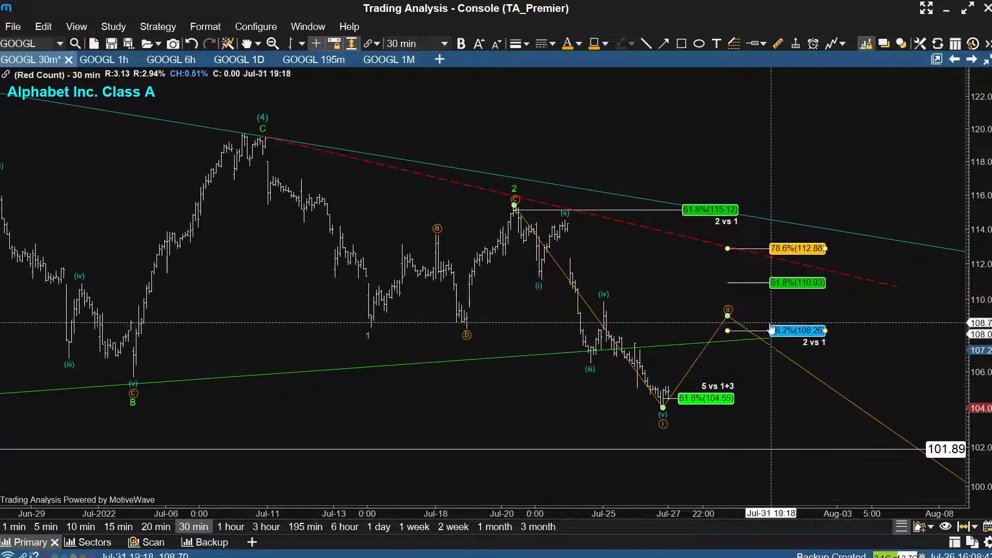
{"action": "left_click", "coordinate": [688, 176]}
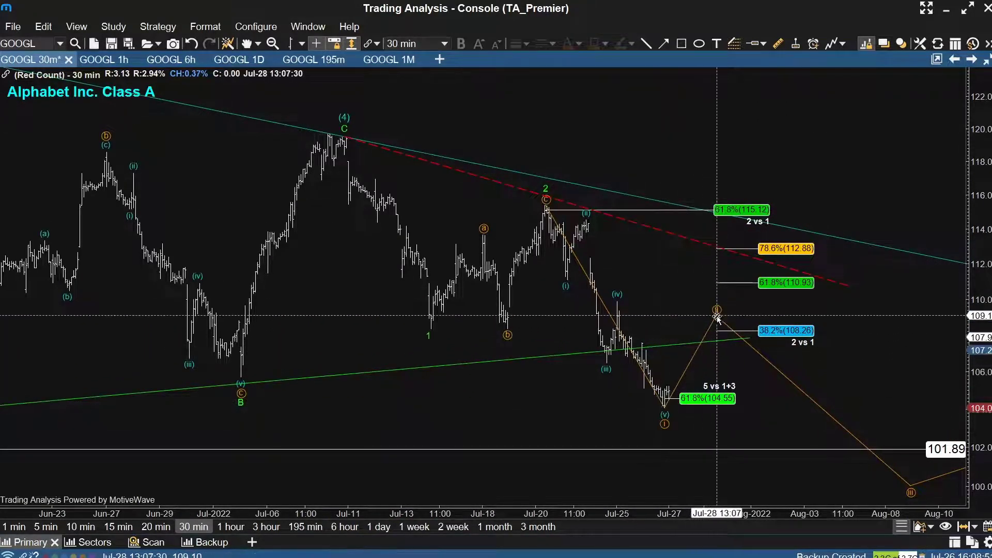
{"action": "scroll", "coordinate": [682, 166], "scroll_direction": "down", "scroll_amount": 4}
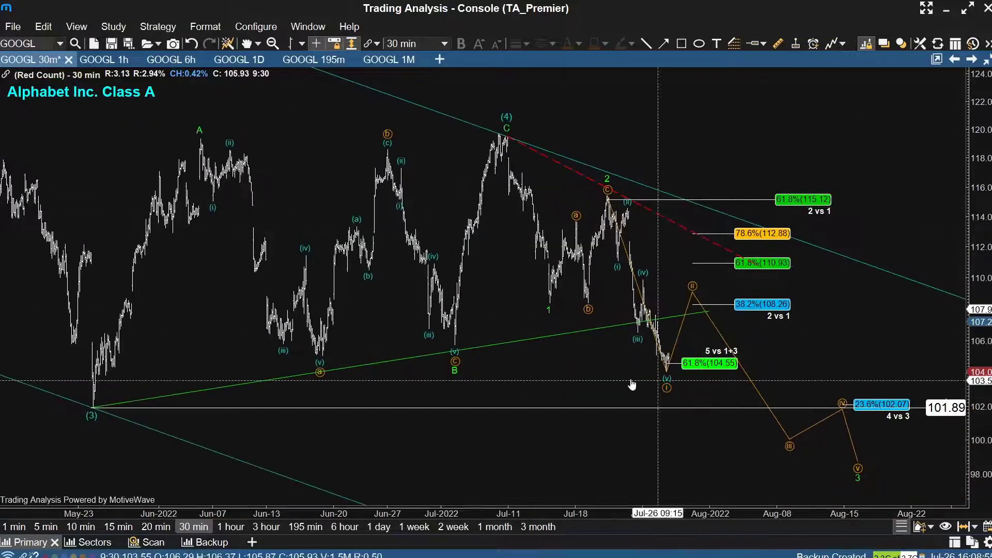
{"action": "left_click_drag", "start_coordinate": [696, 442], "coordinate": [663, 444]}
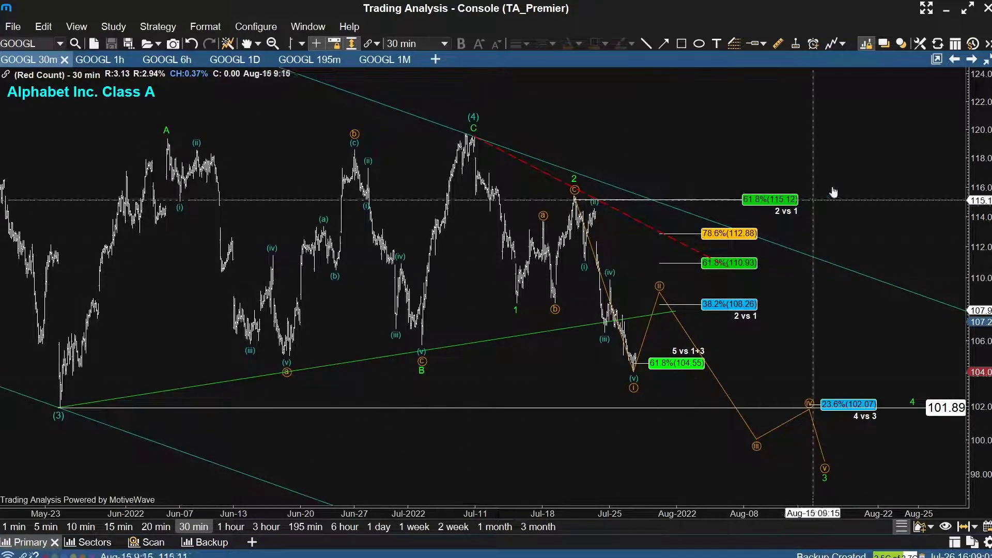
Step: Open the Blue Count GOOGL chart and switch it from the daily to the 30 min timeframe
{"action": "left_click", "coordinate": [966, 61]}
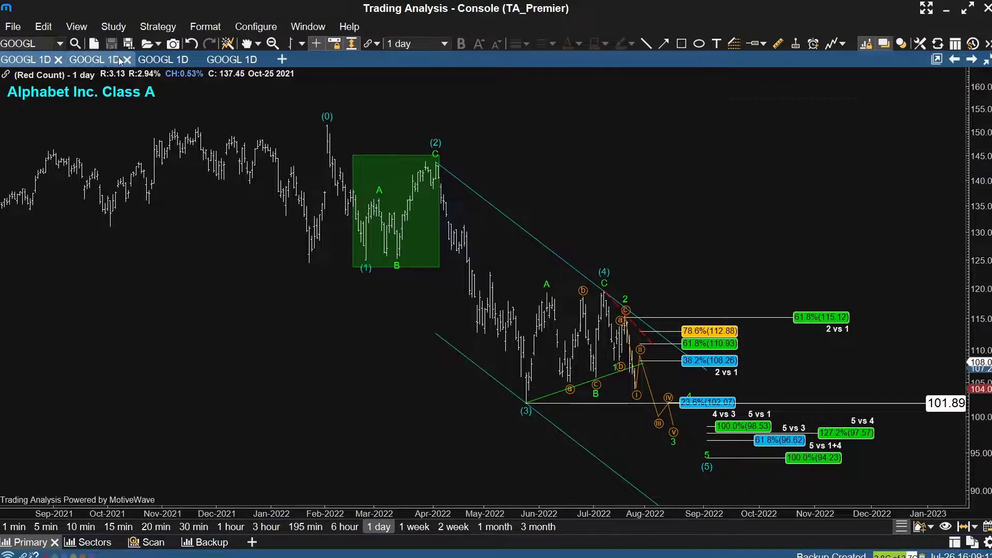
{"action": "left_click", "coordinate": [85, 61]}
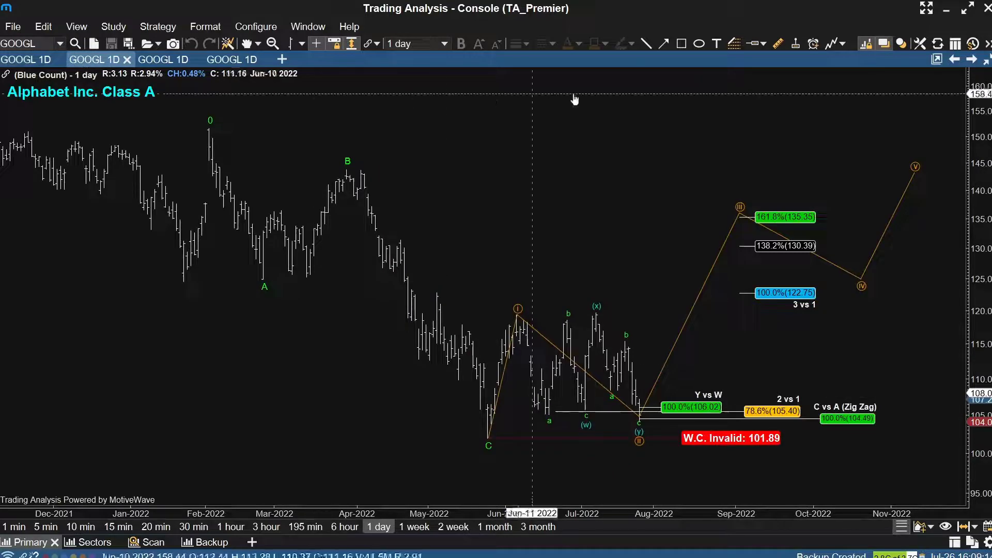
{"action": "left_click", "coordinate": [972, 60]}
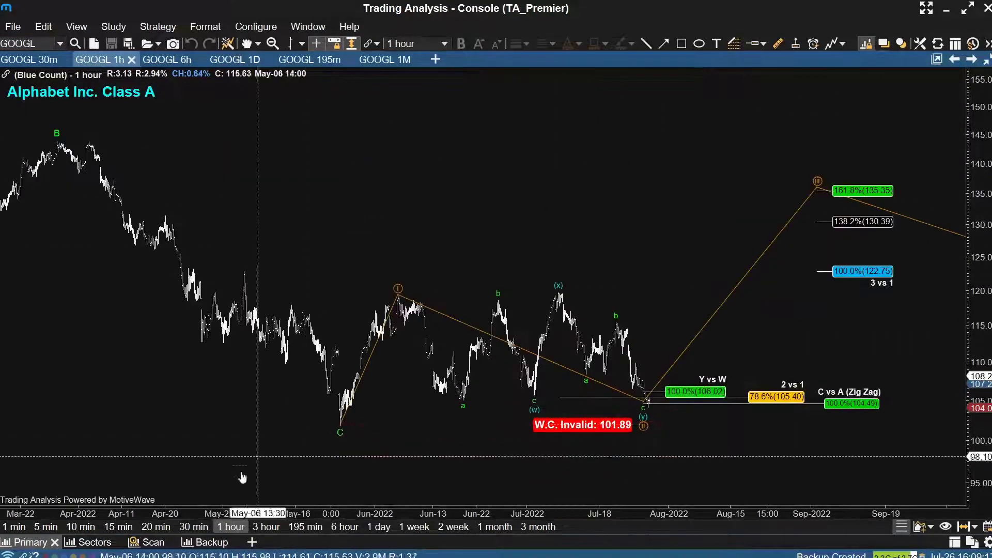
{"action": "left_click", "coordinate": [184, 527]}
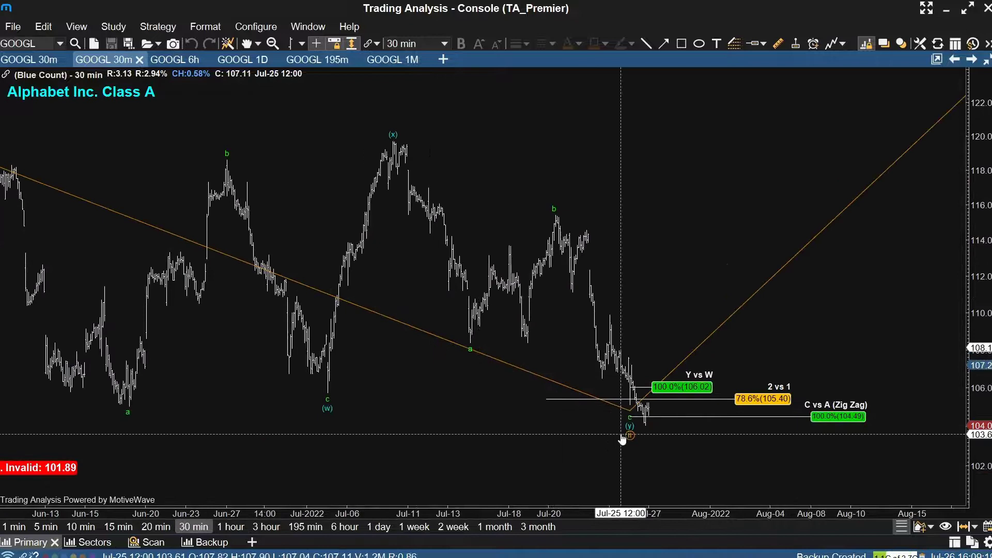
Step: Move the end of circled wave ii to the July 26 low and subdivide its final wave c into a five-wave impulse
{"action": "left_click_drag", "start_coordinate": [630, 434], "coordinate": [645, 437]}
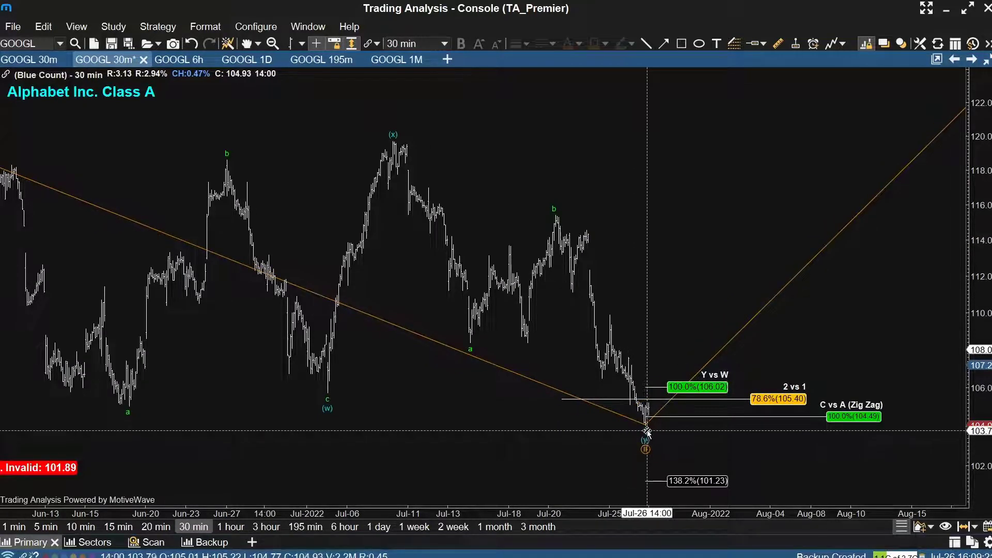
{"action": "right_click", "coordinate": [623, 364]}
{"action": "mouse_move", "coordinate": [674, 412]}
{"action": "left_click", "coordinate": [788, 412]}
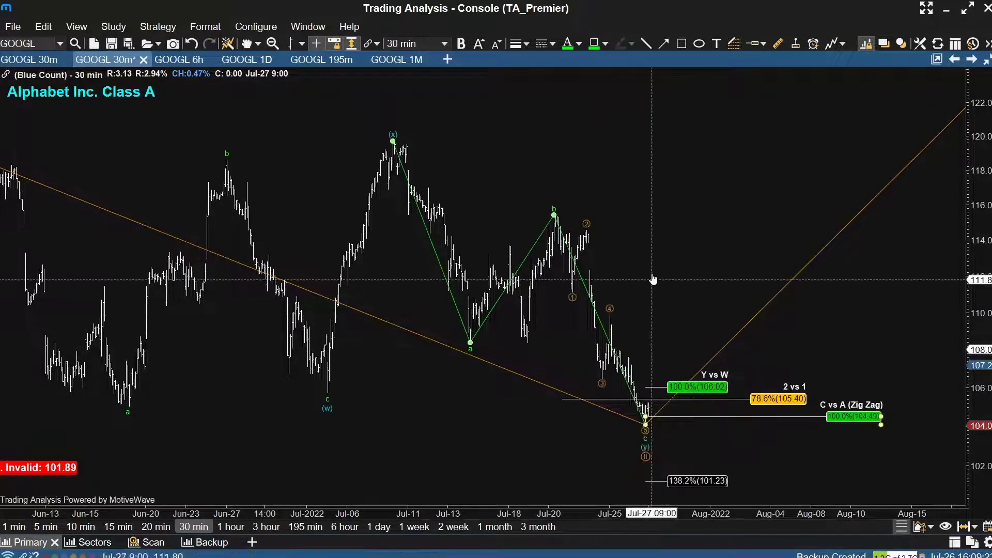
{"action": "scroll", "coordinate": [673, 266], "scroll_direction": "down", "scroll_amount": 3}
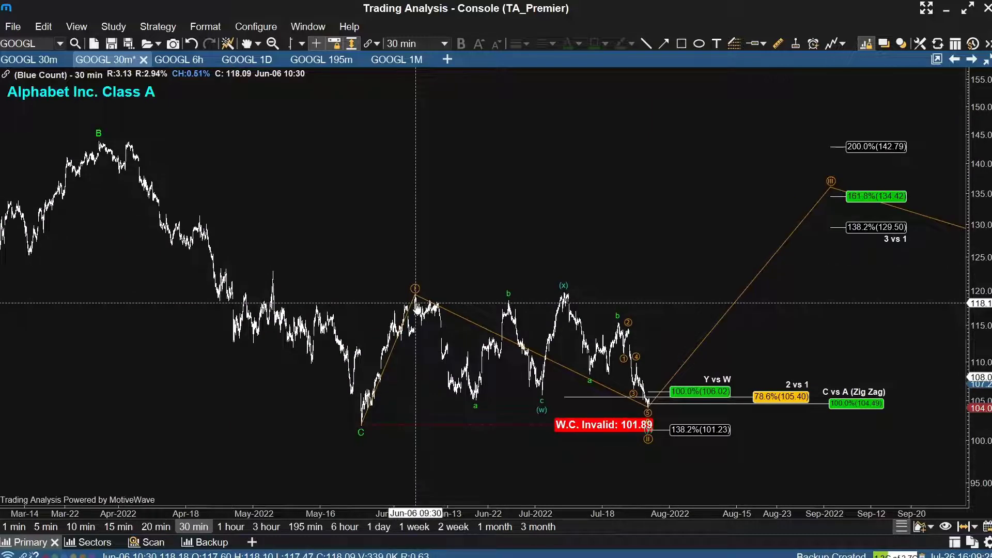
{"action": "scroll", "coordinate": [416, 309], "scroll_direction": "up", "scroll_amount": 3}
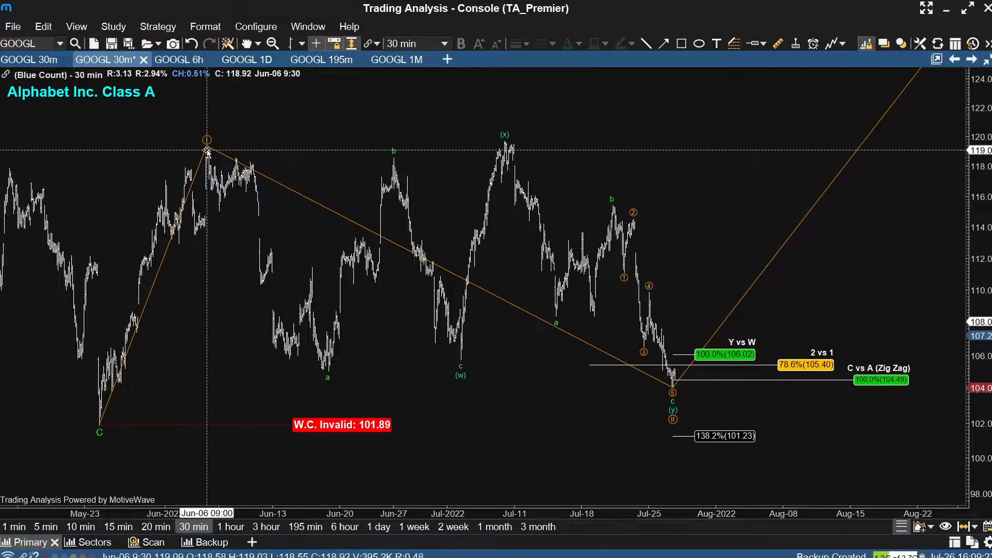
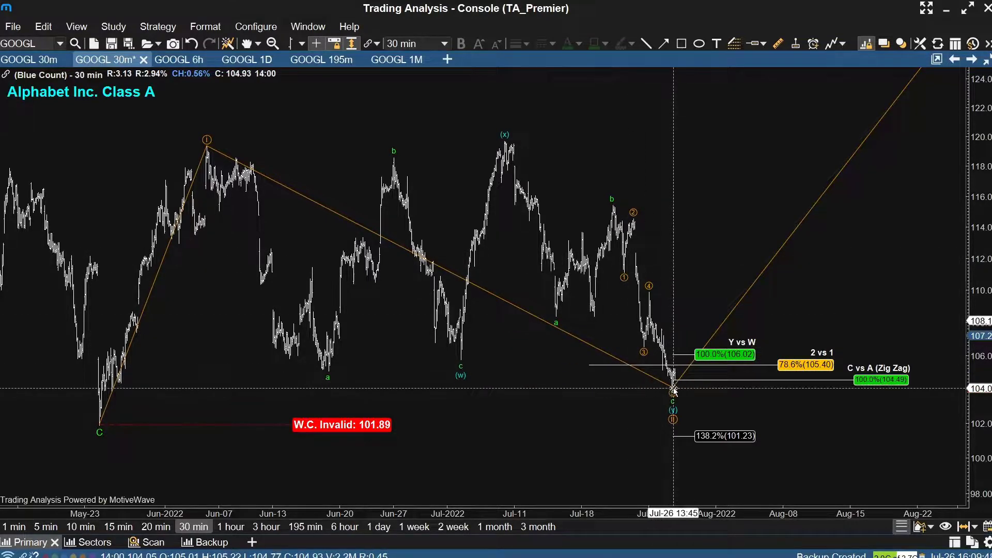
Step: Extend the 78.6% 2 vs 1 retracement line of circled wave ii back to early June and save the chart
{"action": "left_click", "coordinate": [672, 416]}
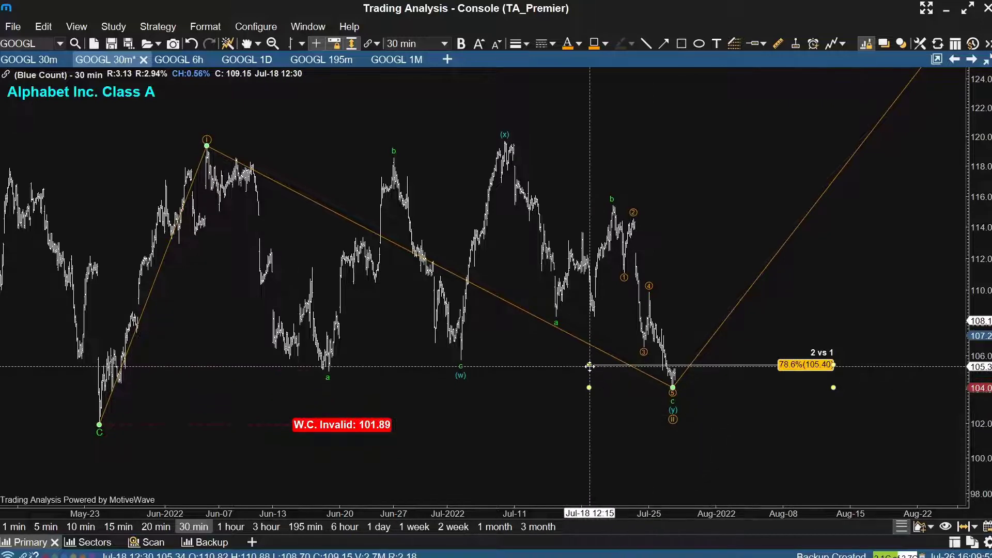
{"action": "left_click_drag", "start_coordinate": [589, 365], "coordinate": [191, 368]}
{"action": "left_click", "coordinate": [364, 392]}
{"action": "left_click_drag", "start_coordinate": [366, 397], "coordinate": [408, 396]}
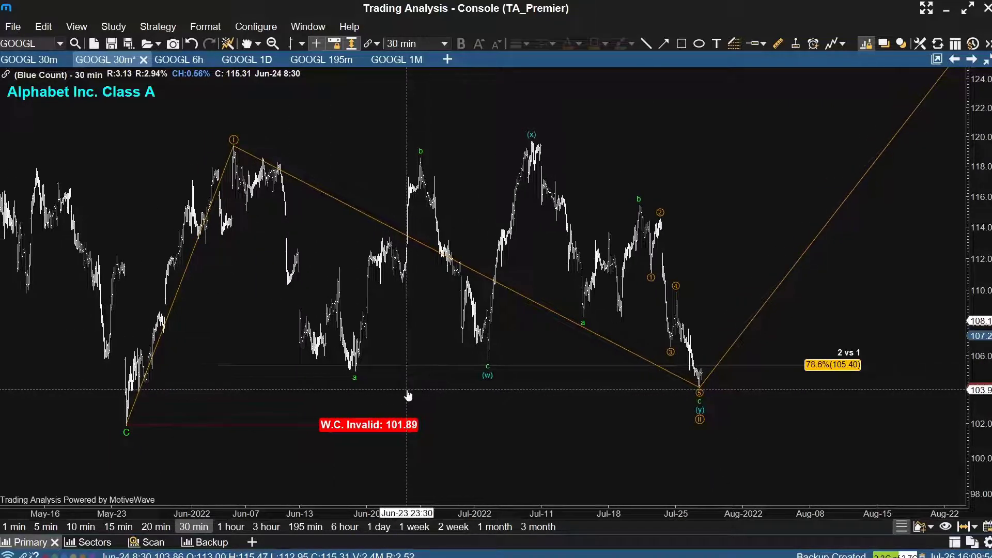
{"action": "left_click", "coordinate": [111, 43]}
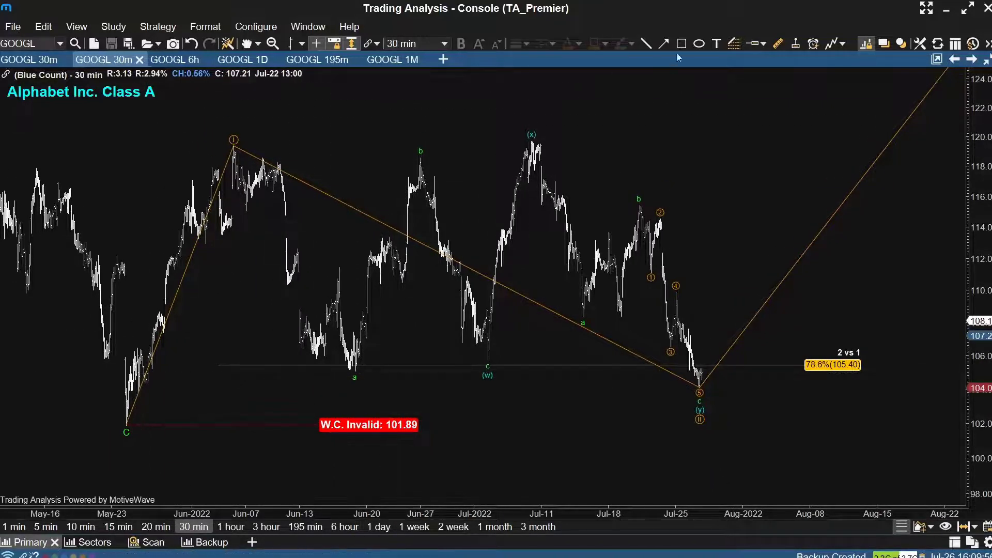
Step: Draw a green rectangle from the July 26 low up to about 110.8, covering about one week, and save the chart
{"action": "left_click", "coordinate": [681, 43]}
{"action": "left_click_drag", "start_coordinate": [770, 279], "coordinate": [699, 396]}
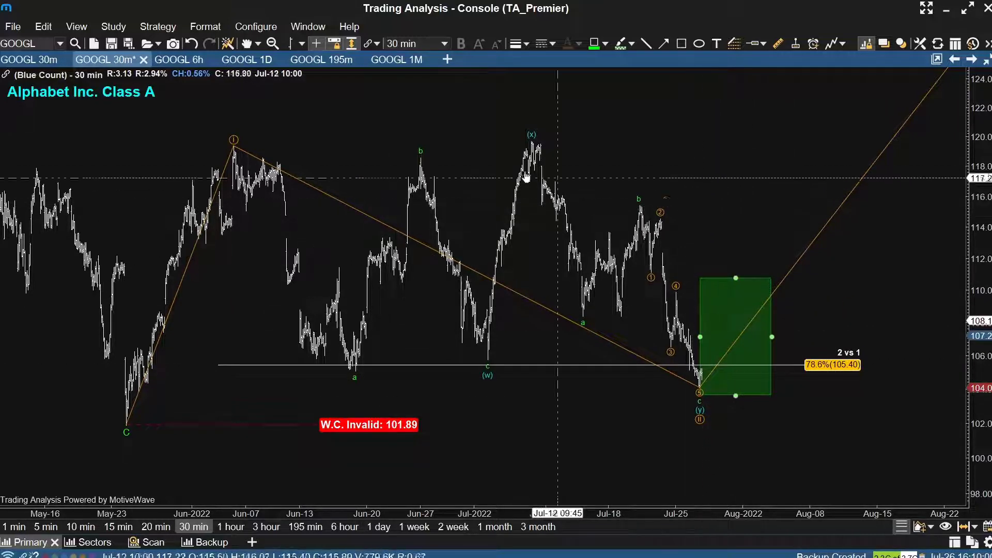
{"action": "key", "text": "ctrl+s"}
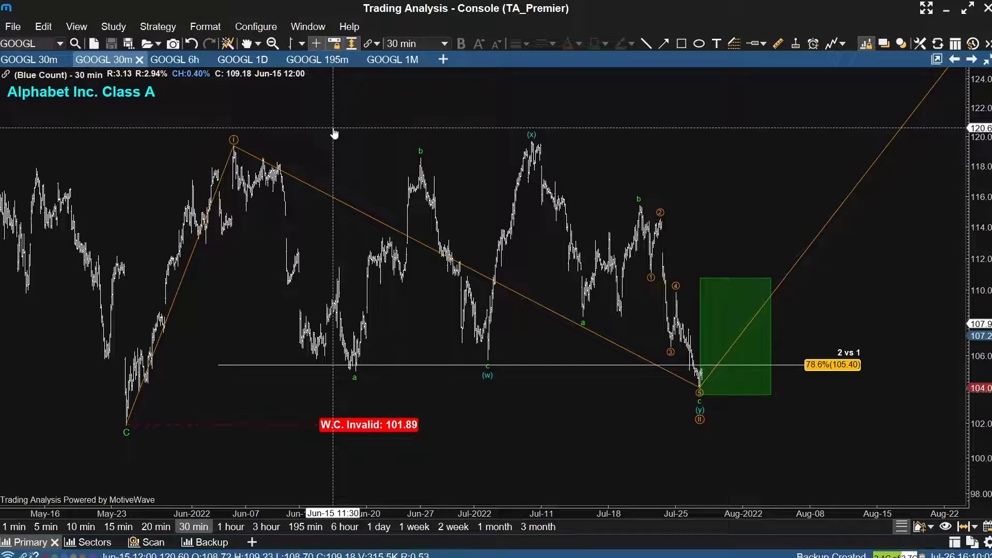
Step: Open the Red Count GOOGL chart, switch it to the daily timeframe and delete the green rectangle around the wave (2) rally
{"action": "left_click", "coordinate": [29, 59]}
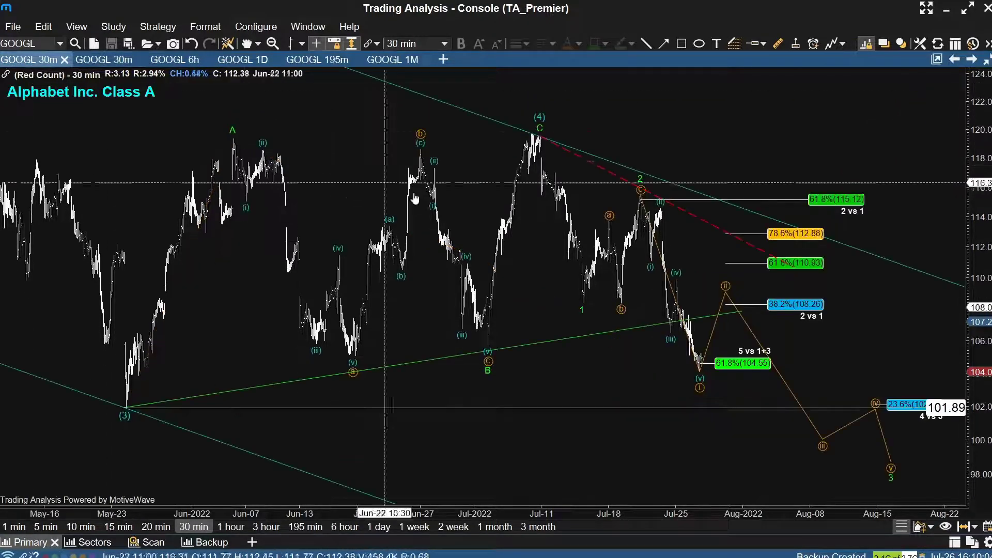
{"action": "scroll", "coordinate": [708, 326], "scroll_direction": "down", "scroll_amount": 3}
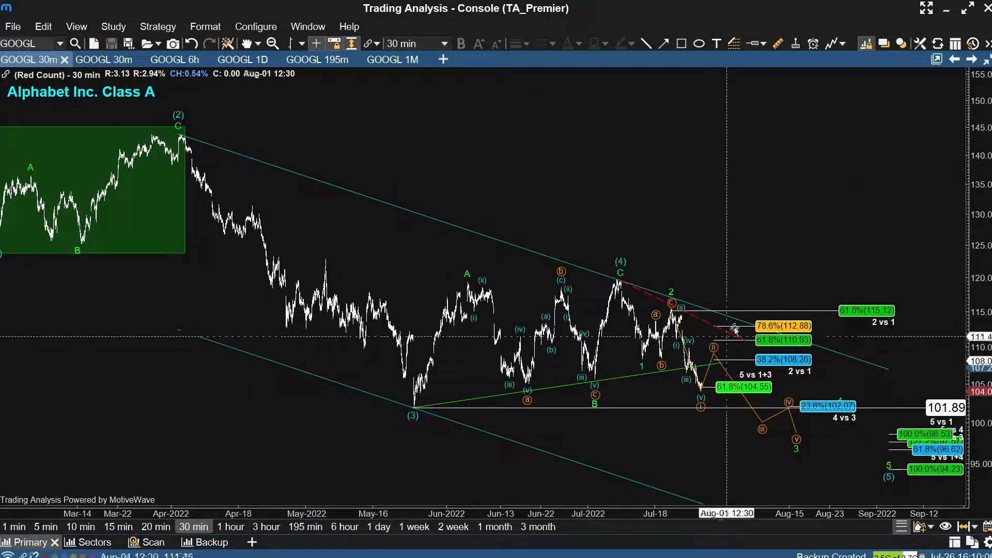
{"action": "left_click", "coordinate": [954, 59]}
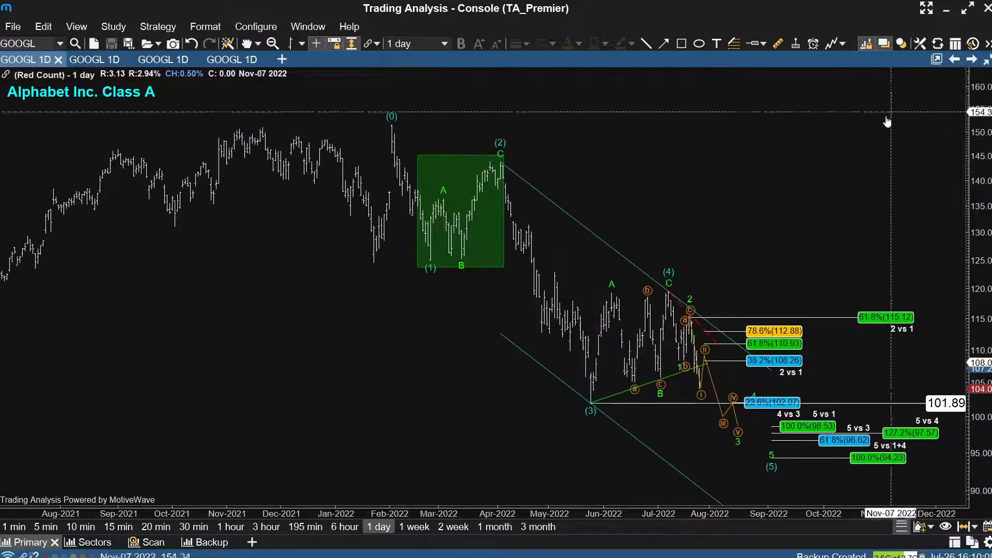
{"action": "key", "text": "Delete"}
{"action": "left_click_drag", "start_coordinate": [740, 187], "coordinate": [707, 233]}
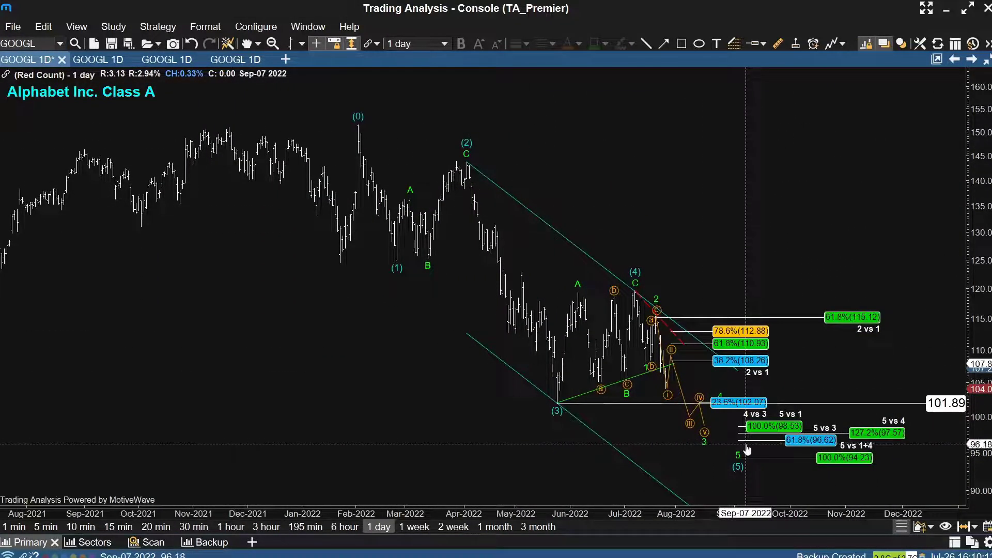
Step: On the Blue Count daily chart, limit circled wave iii's 3 vs 1 targets to 100%–161.8% and move its end to about 135
{"action": "left_click", "coordinate": [97, 60]}
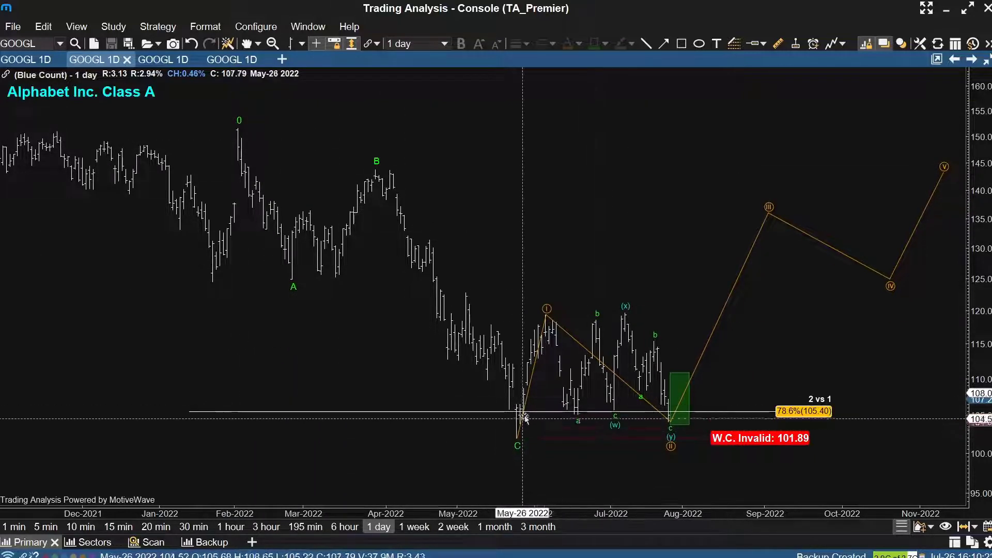
{"action": "mouse_move", "coordinate": [648, 405]}
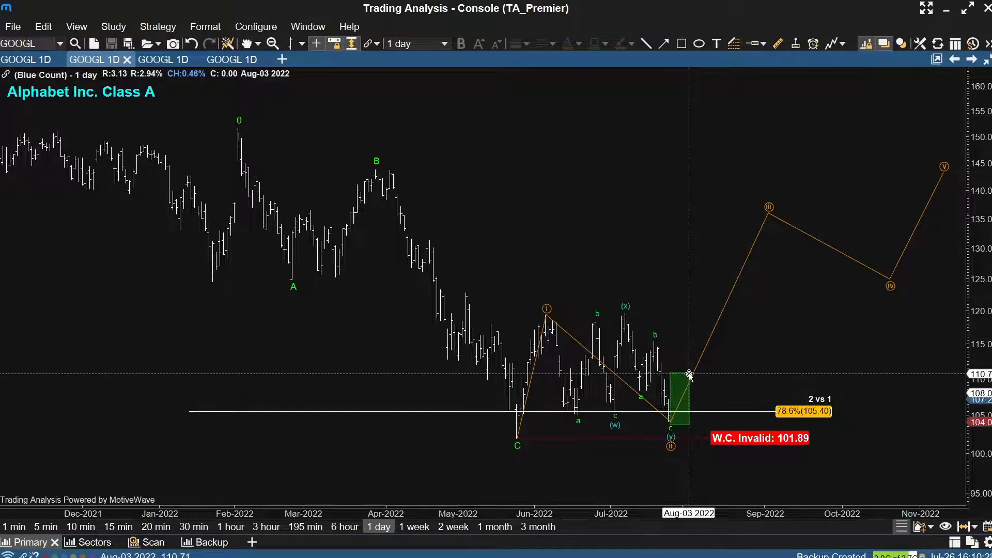
{"action": "left_click", "coordinate": [769, 212]}
{"action": "mouse_move", "coordinate": [842, 253]}
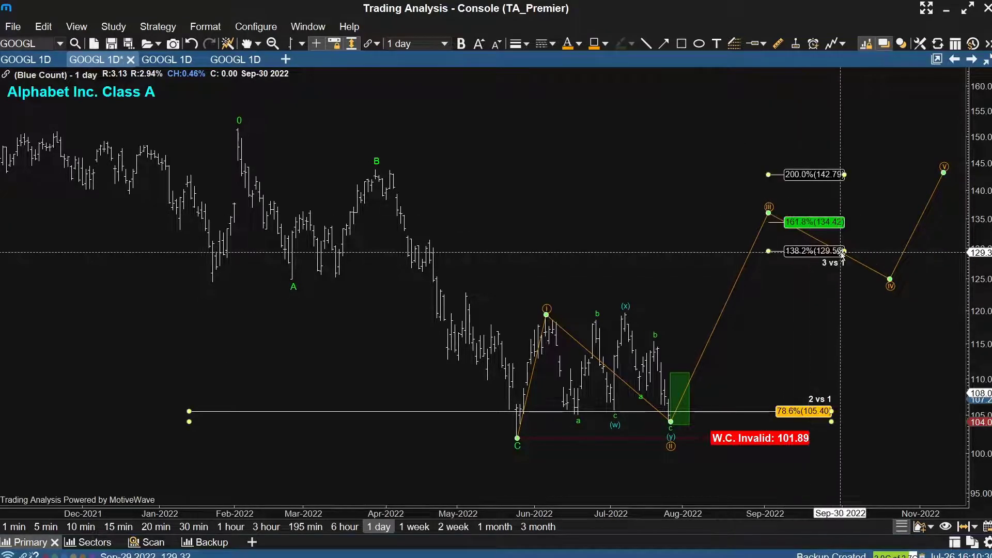
{"action": "left_click_drag", "start_coordinate": [843, 252], "coordinate": [844, 307]}
{"action": "left_click_drag", "start_coordinate": [844, 173], "coordinate": [844, 184]}
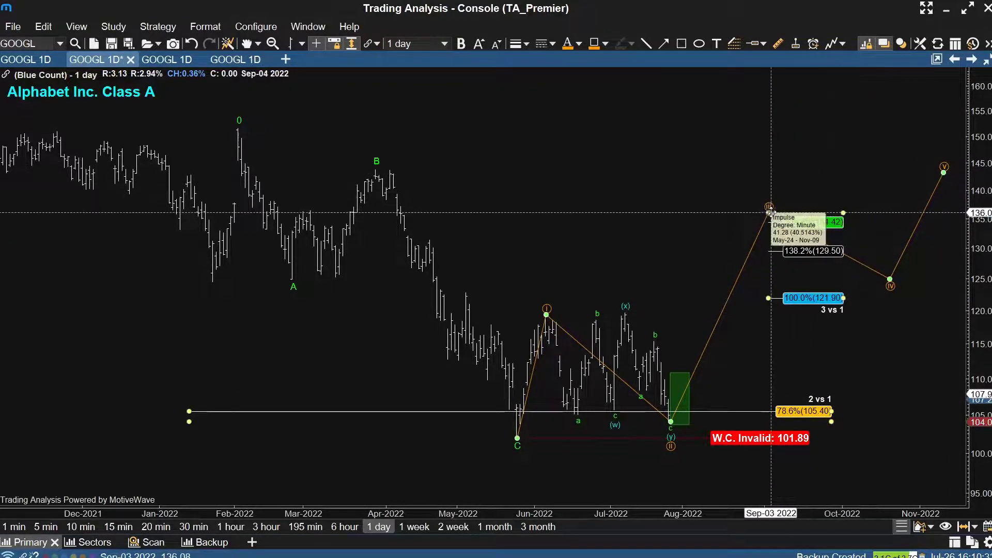
{"action": "left_click_drag", "start_coordinate": [770, 213], "coordinate": [770, 218]}
{"action": "left_click", "coordinate": [680, 236]}
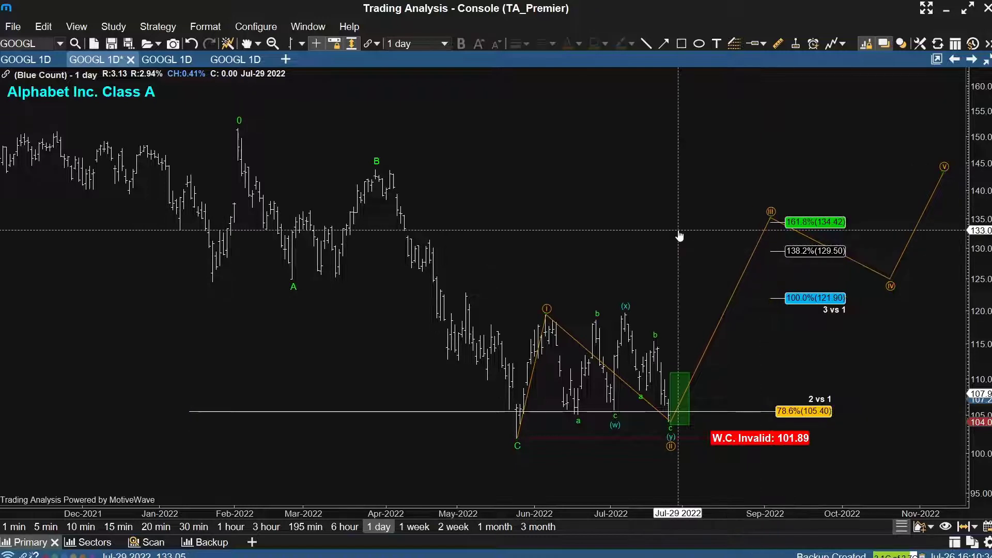
Step: Measure from about 110 up to circled wave iii's 161.8% target and return to the Red Count daily chart
{"action": "key", "text": "r"}
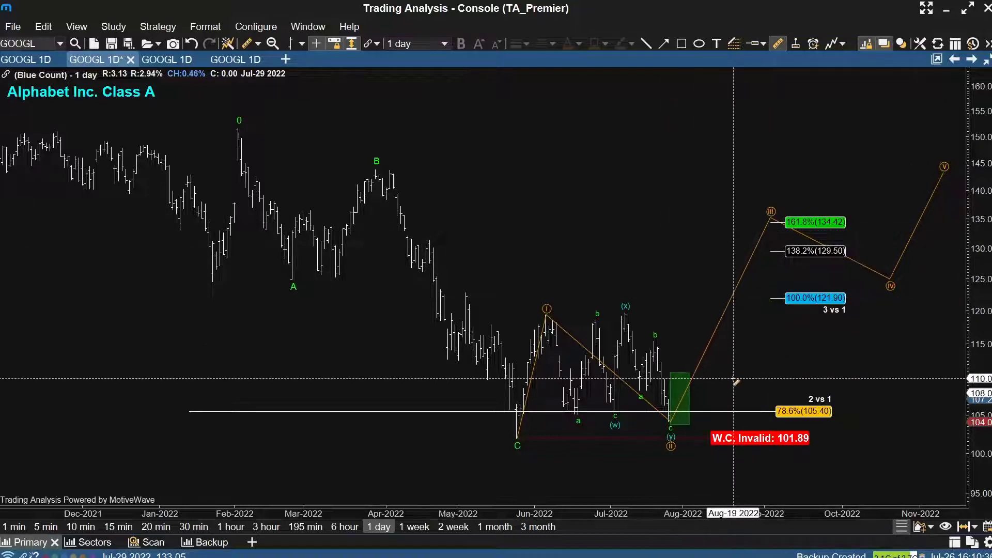
{"action": "left_click_drag", "start_coordinate": [733, 379], "coordinate": [764, 223]}
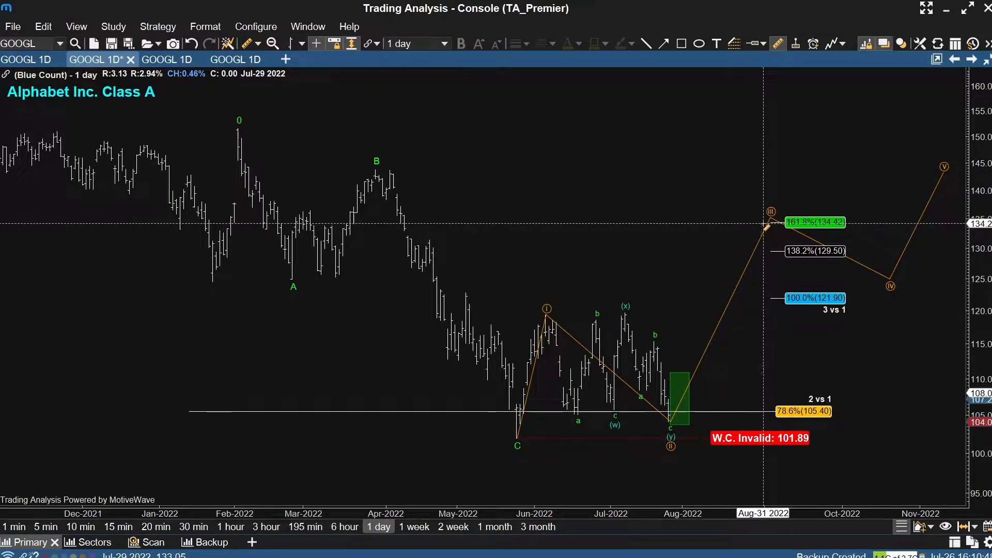
{"action": "left_click", "coordinate": [18, 60]}
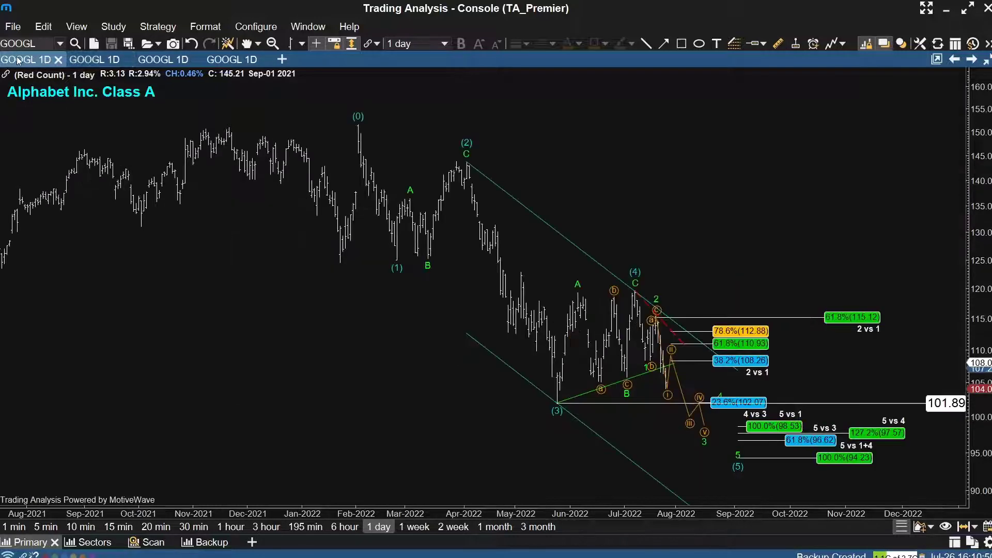